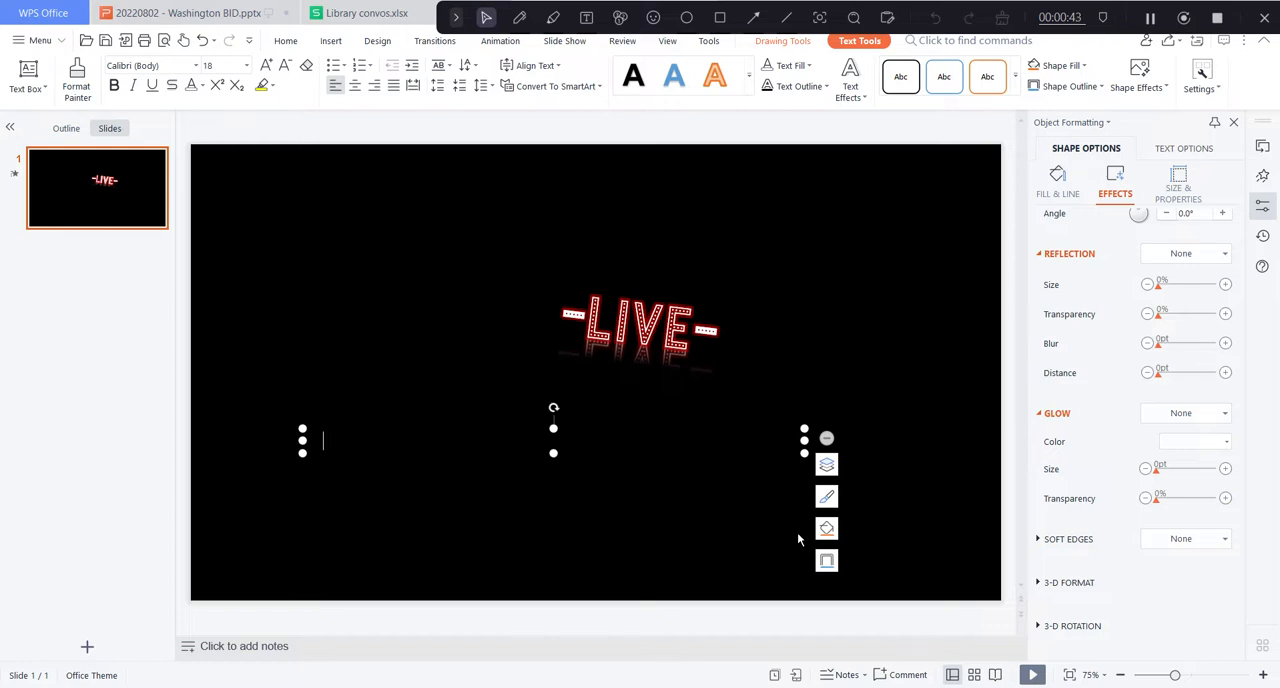
Enter "-NEON" in the empty text box below the LIVE sign and colour the text white.
text(lo t)
drag(352, 442, 315, 448)
click(397, 453)
drag(352, 442, 306, 442)
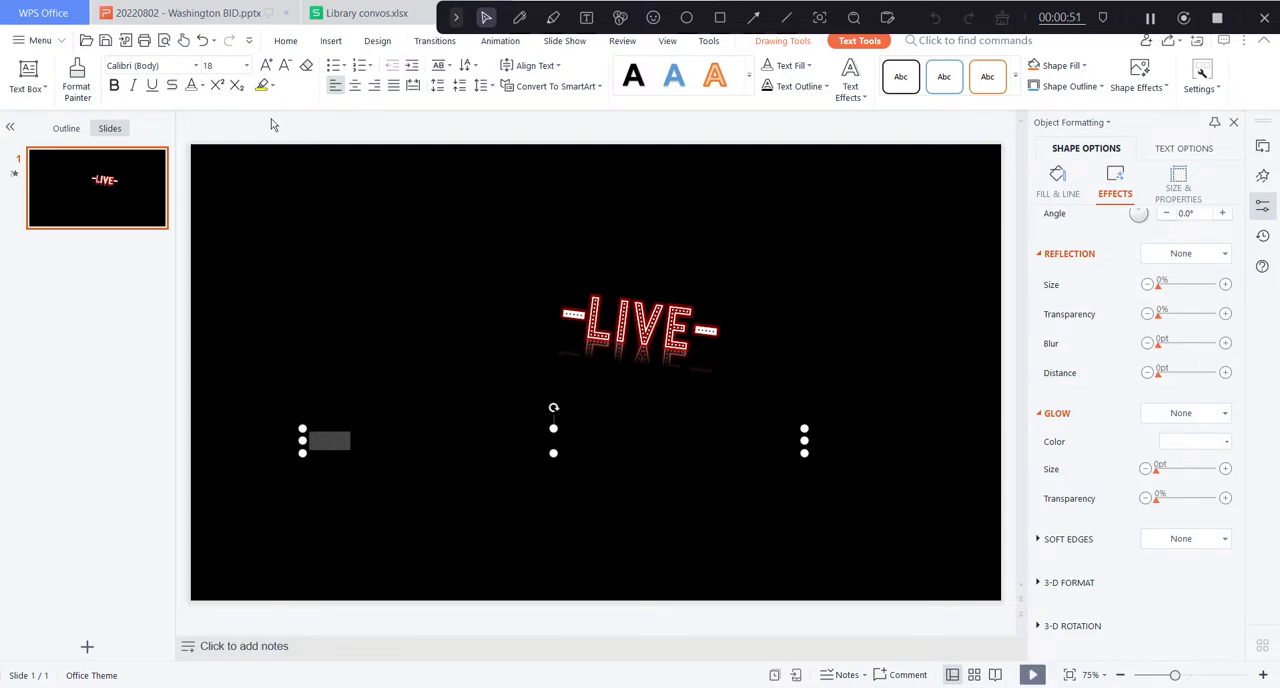
click(190, 85)
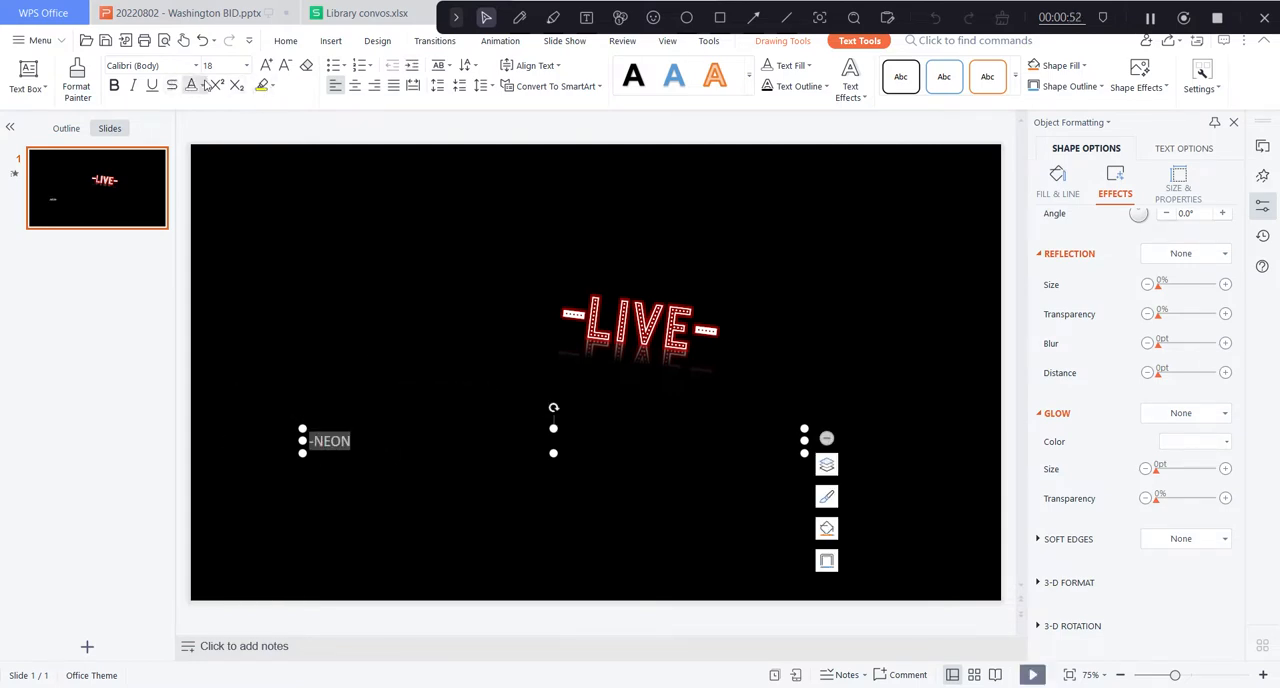
Enlarge the "-NEON" text to 72 pt and add a closing hyphen so it reads "-NEON-".
click(268, 65)
click(268, 65)
click(268, 65)
click(268, 65)
click(268, 65)
click(268, 65)
click(268, 65)
click(268, 65)
click(268, 65)
click(268, 65)
click(268, 65)
click(268, 65)
click(268, 65)
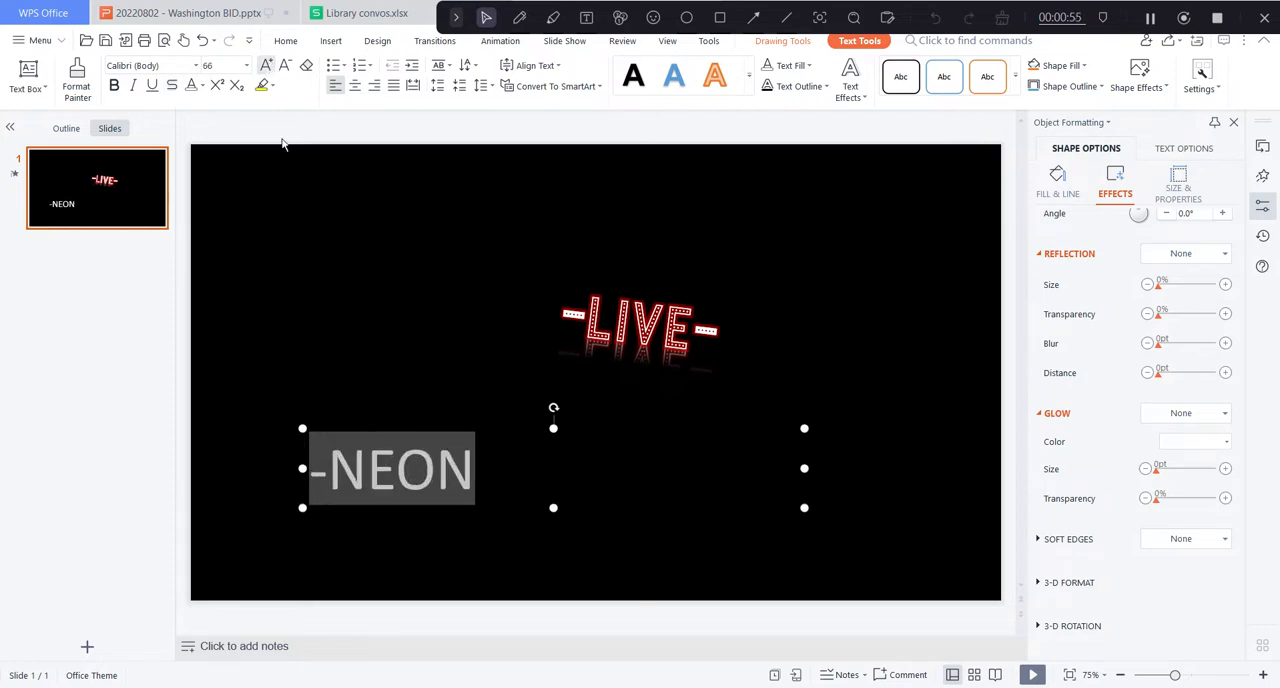
click(505, 478)
click(486, 472)
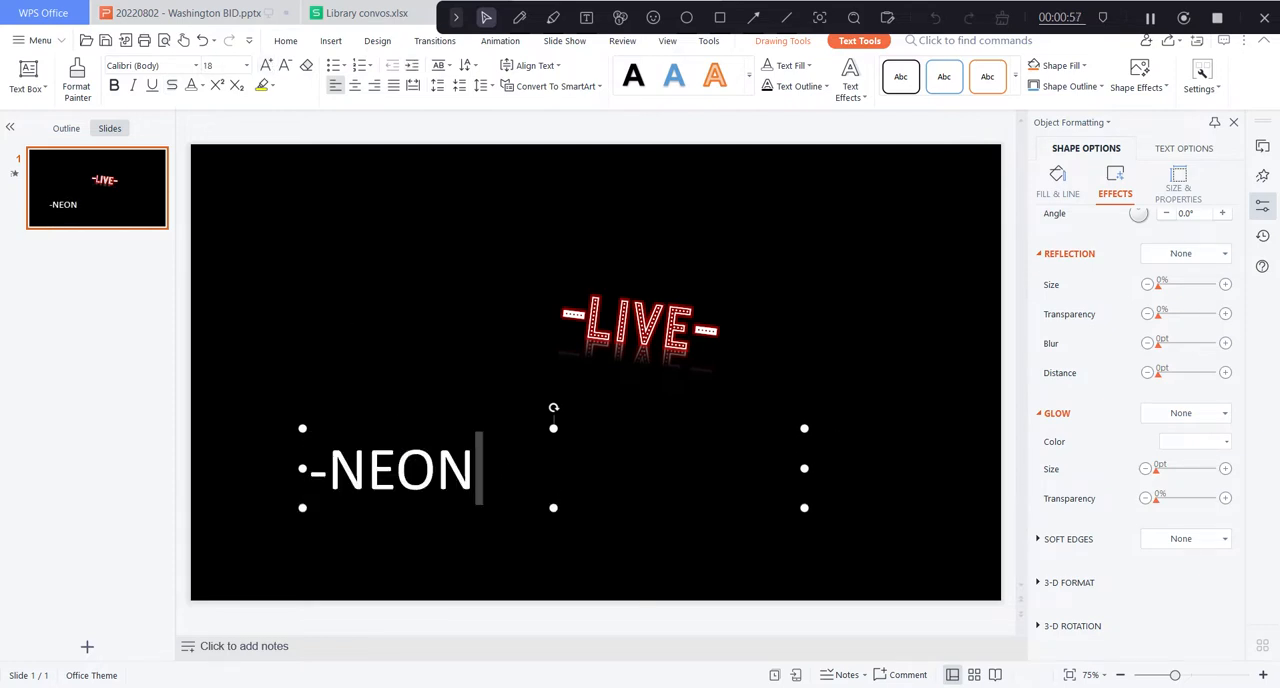
text(-)
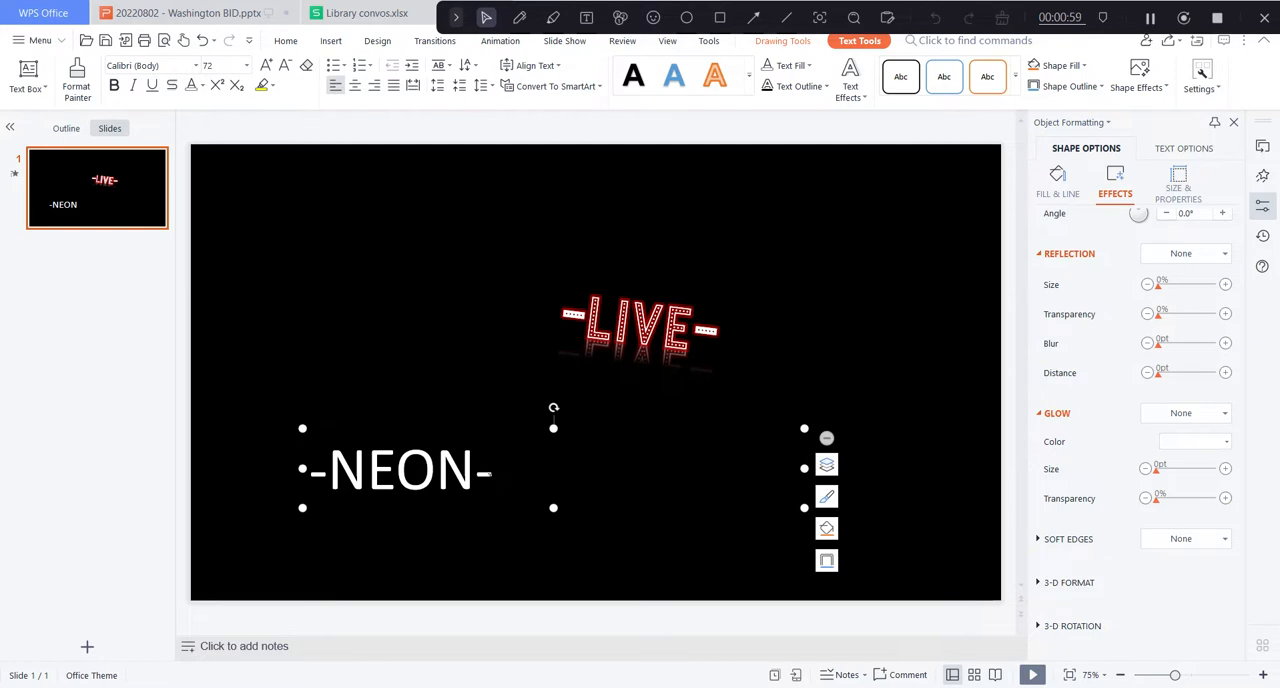
Set the font of the whole "-NEON-" text to Neon Light.
key(shift+Left)
key(shift+Left)
key(shift+Left)
key(shift+Left)
key(shift+Left)
key(shift+Left)
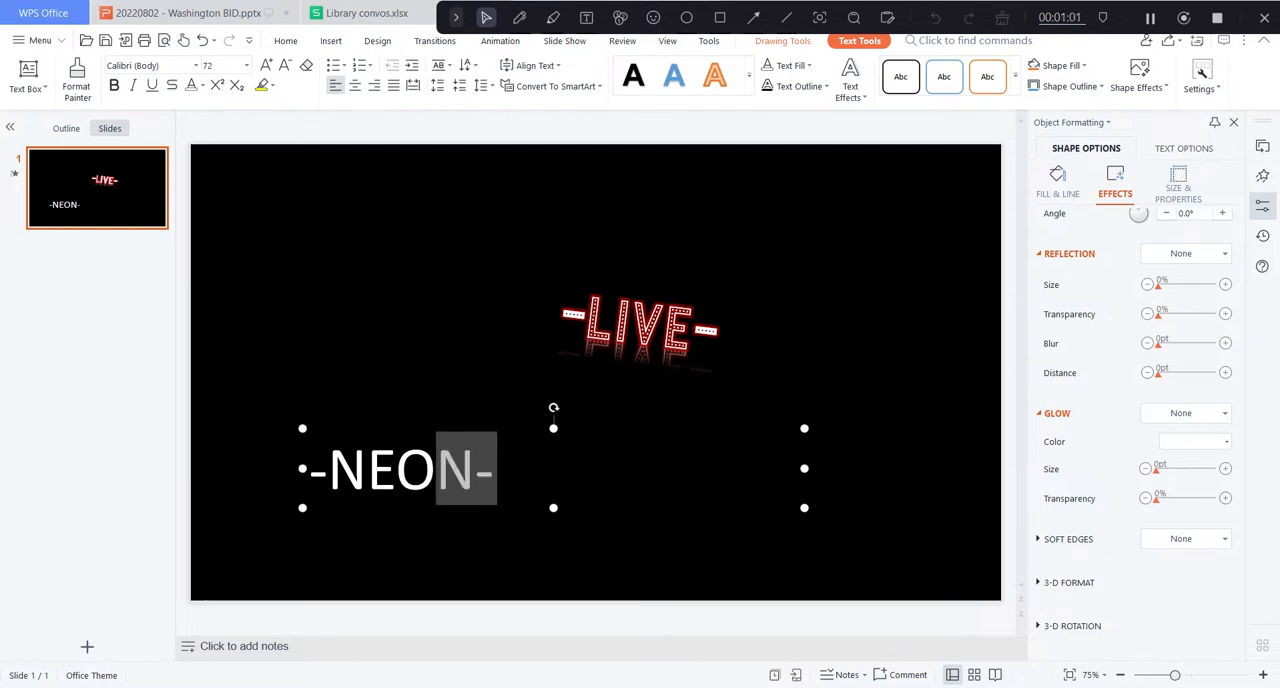
click(196, 65)
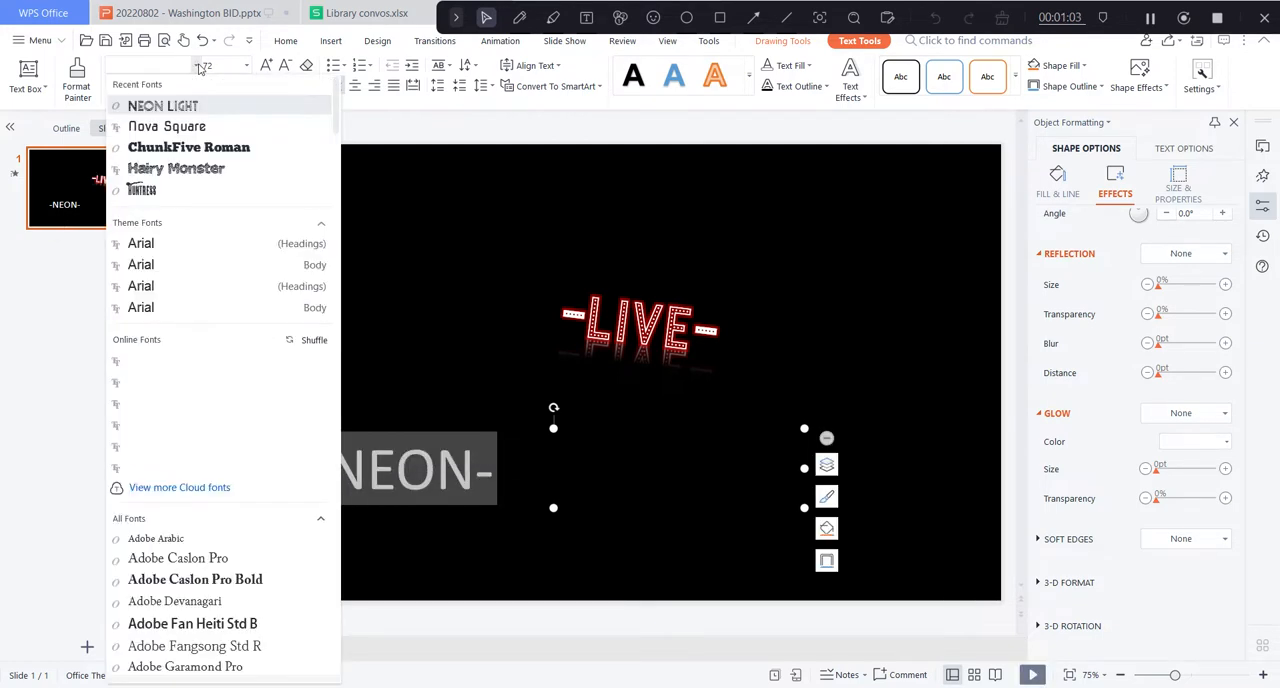
click(166, 106)
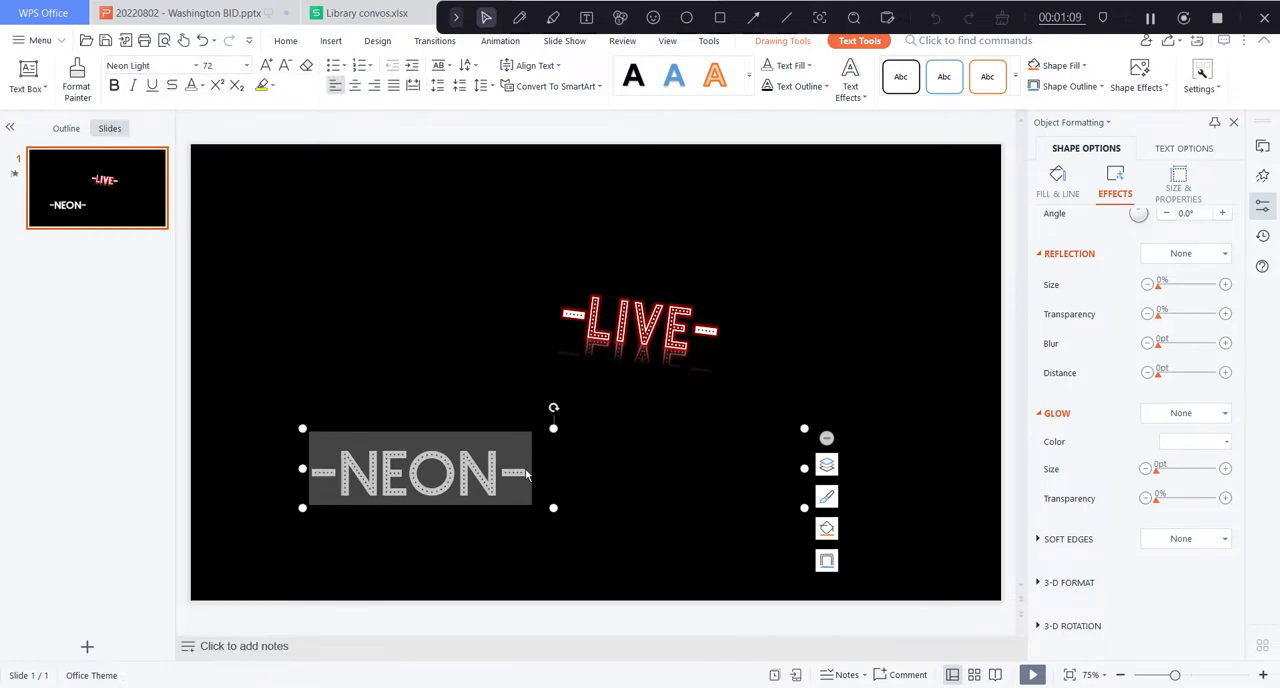
click(1058, 178)
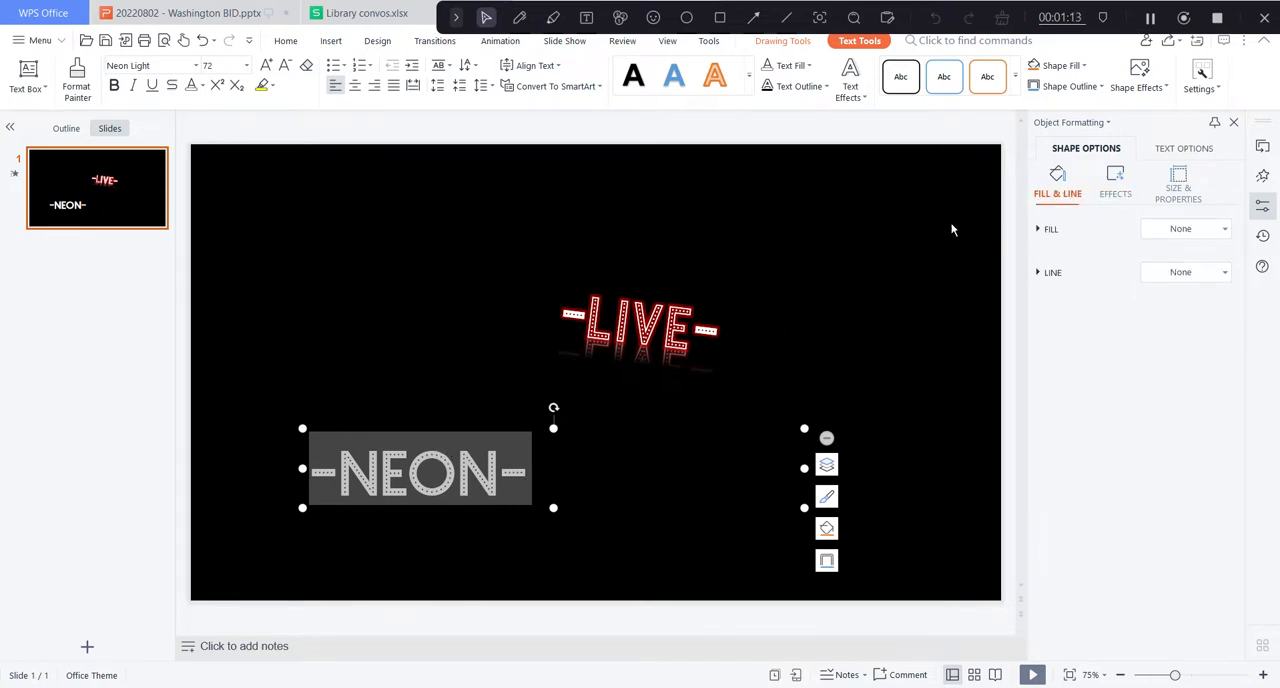
click(1267, 215)
click(1266, 218)
click(1115, 185)
scroll(1240, 374, up, 4)
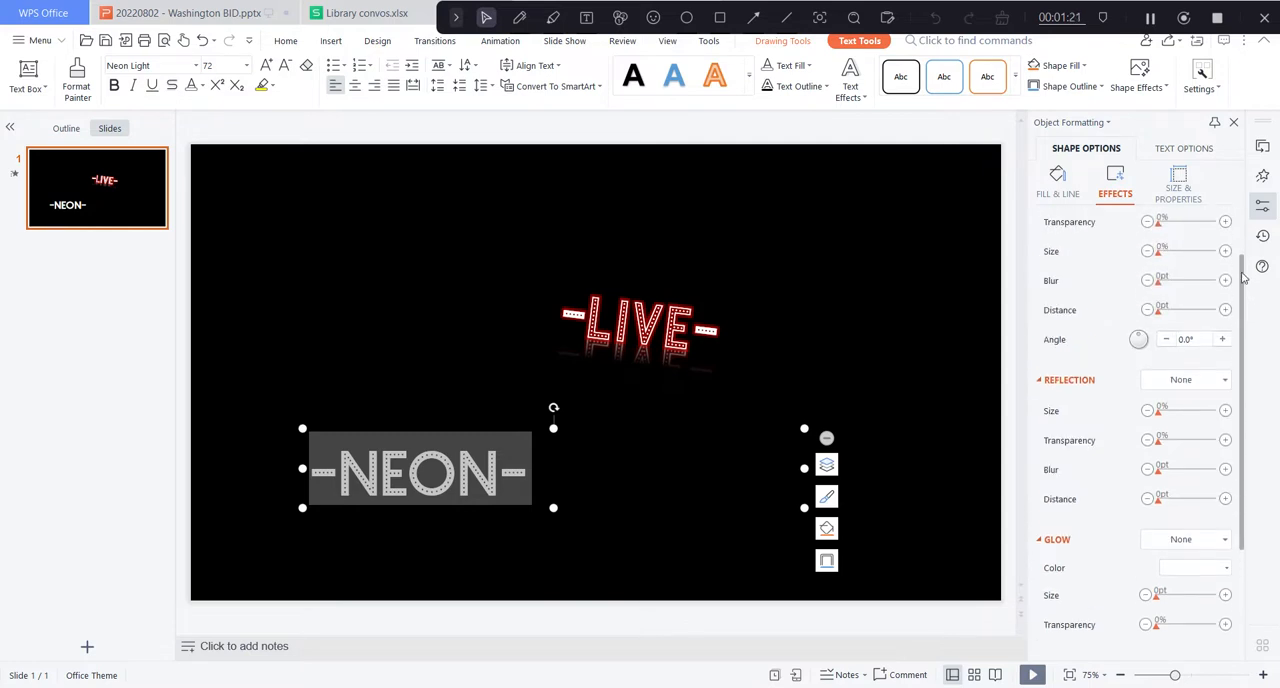
scroll(1245, 400, down, 4)
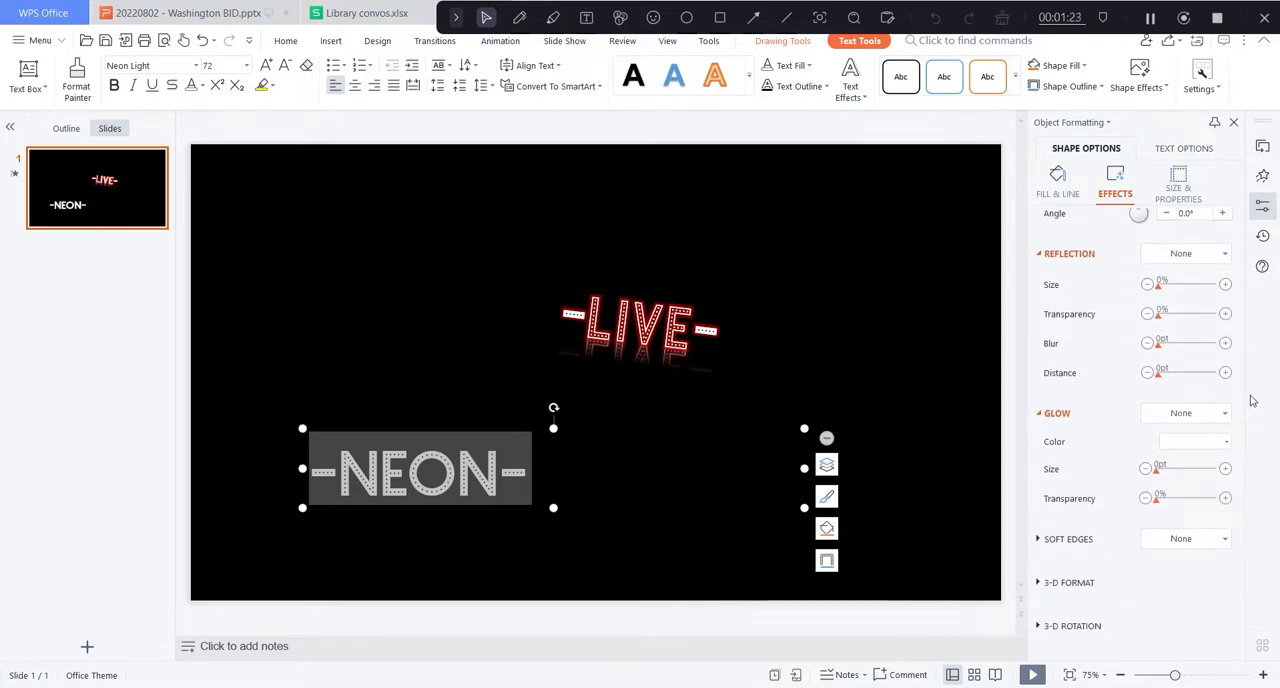
Rotate the "-NEON-" text box slightly clockwise to match the slant of the LIVE sign.
click(1181, 182)
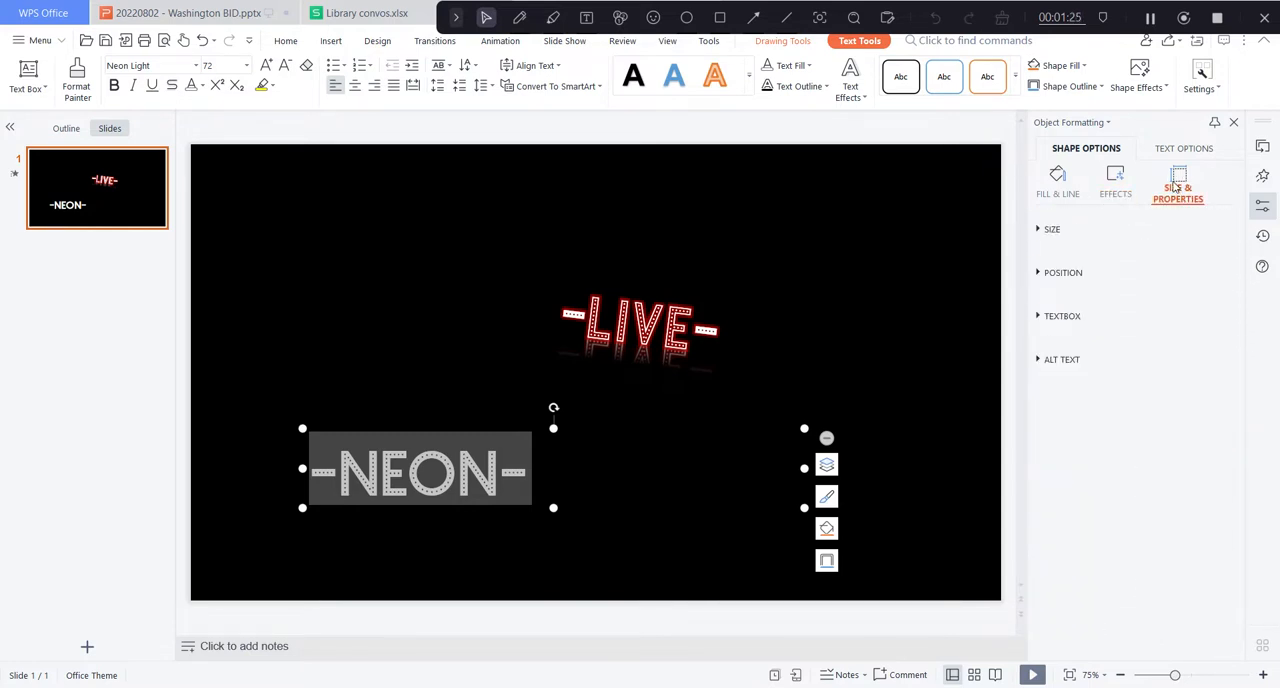
click(1146, 238)
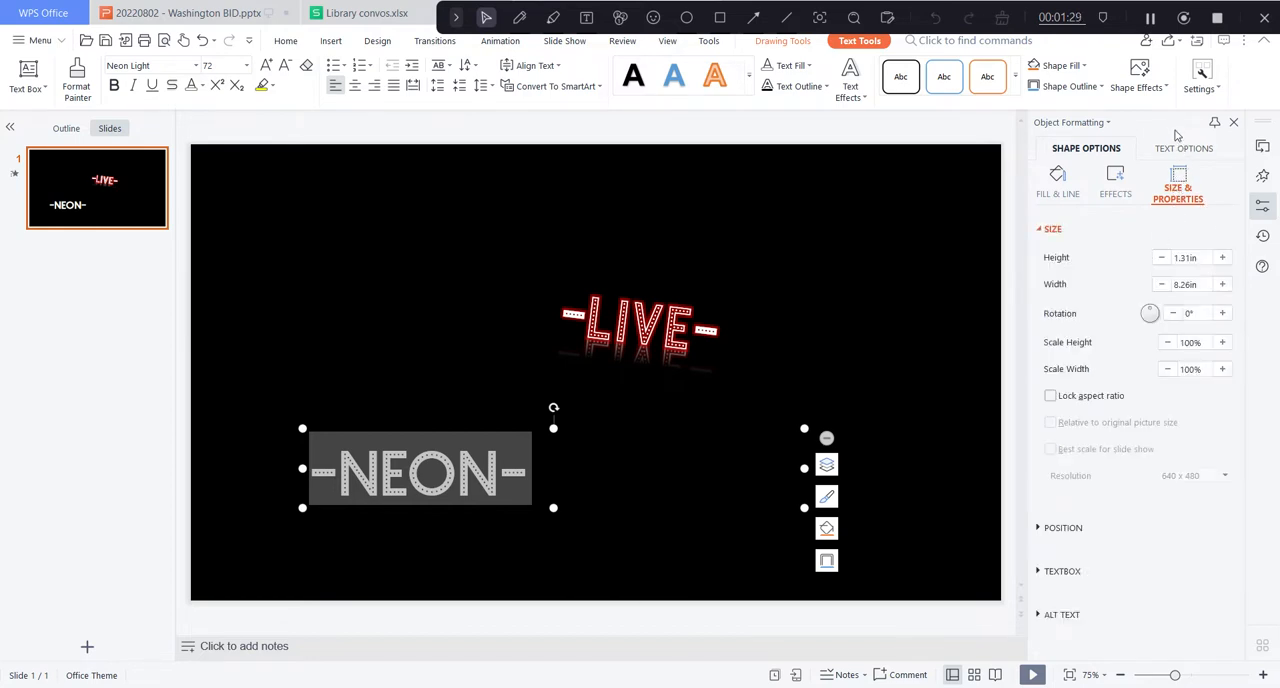
drag(557, 404, 560, 406)
Apply a glow in a bright green custom colour to the "-NEON-" text.
click(1195, 152)
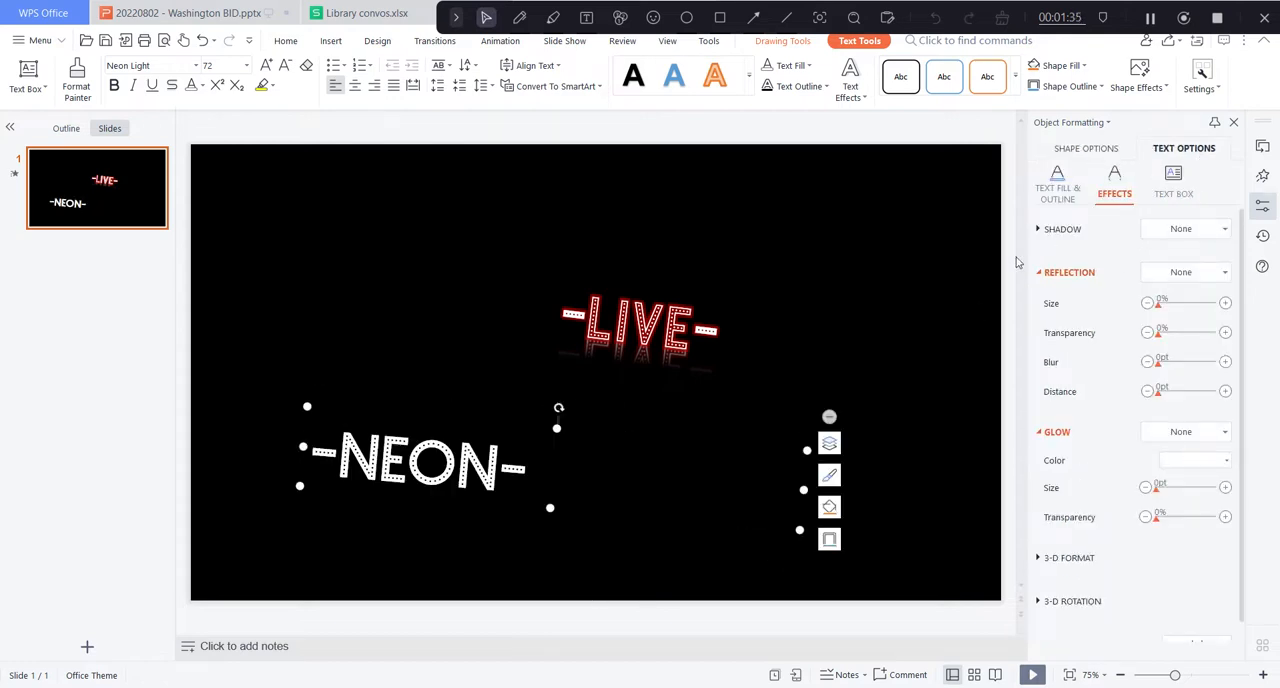
click(1203, 432)
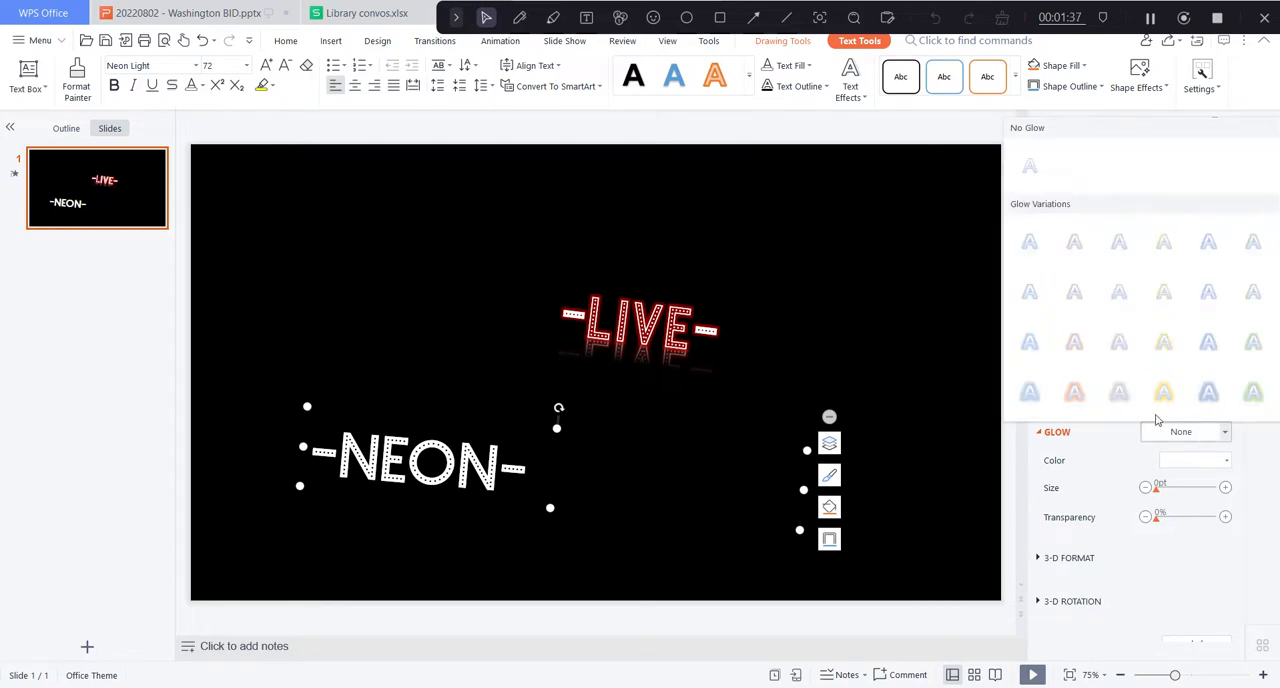
click(1199, 460)
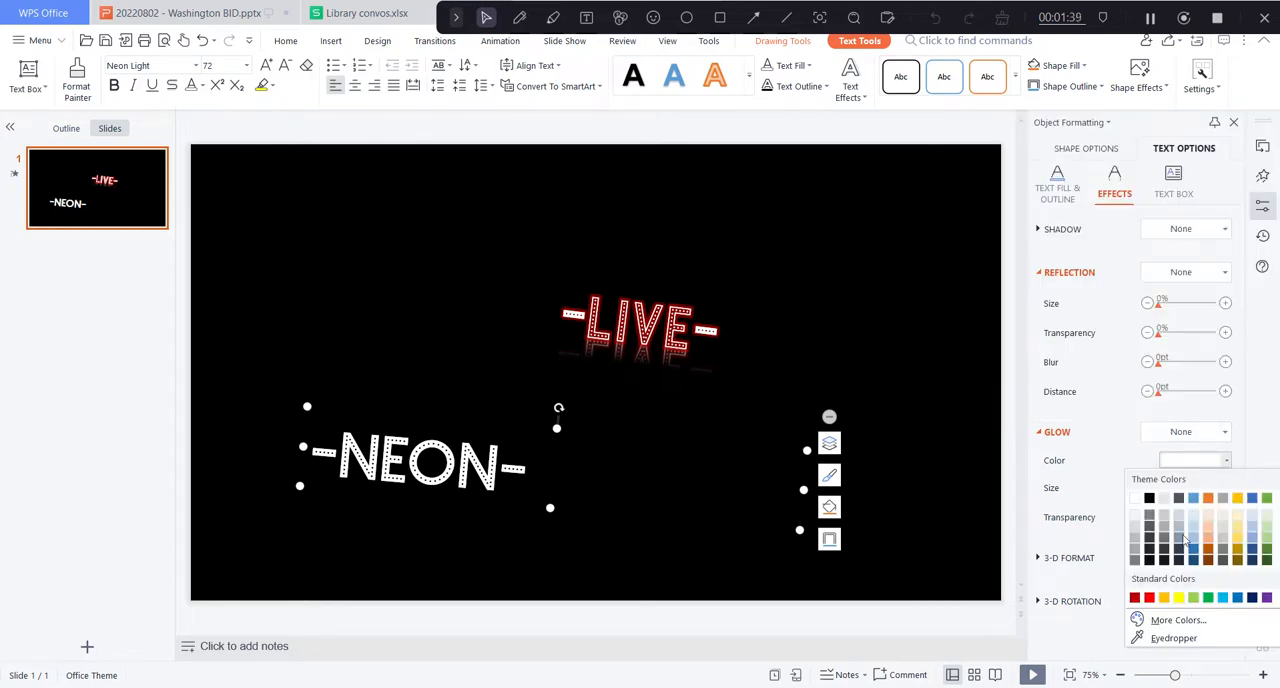
click(1202, 621)
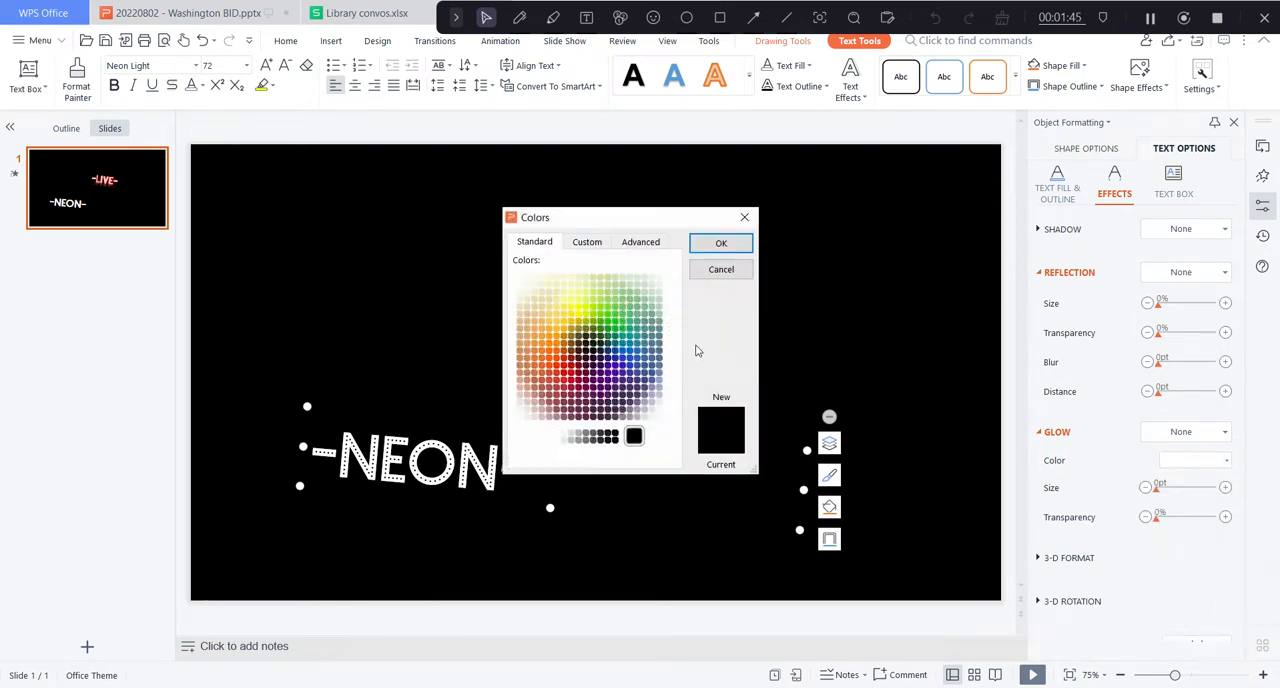
click(607, 315)
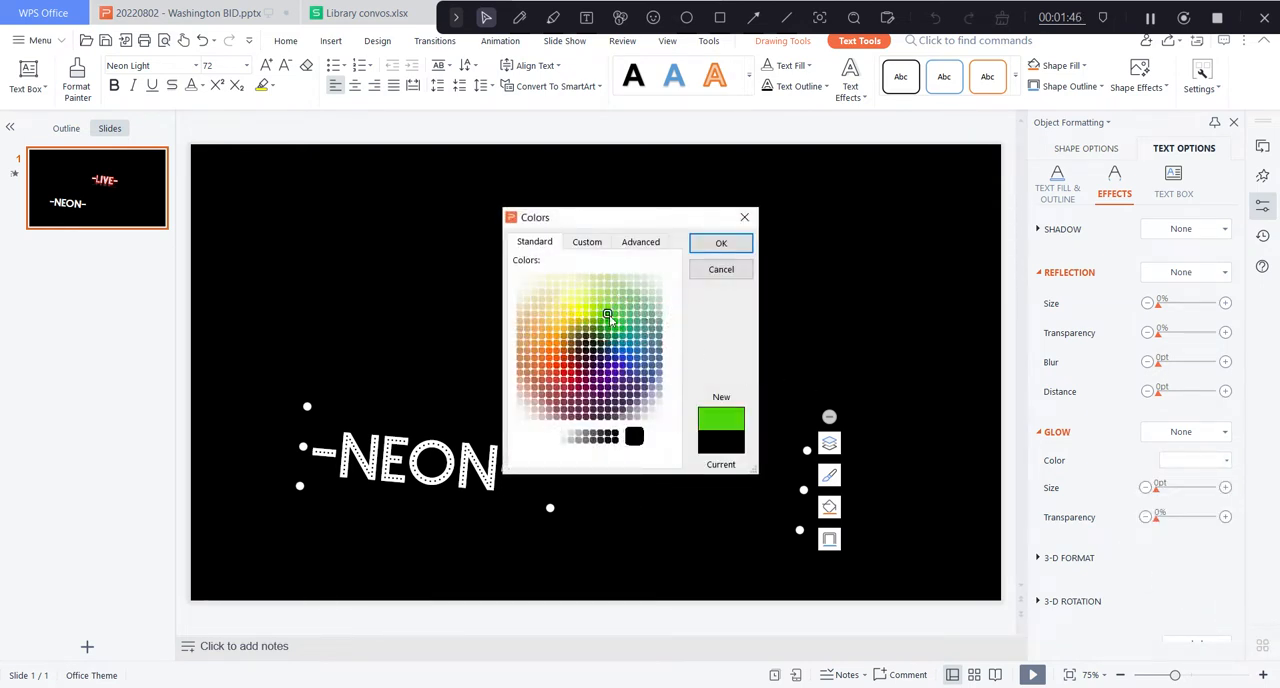
click(700, 247)
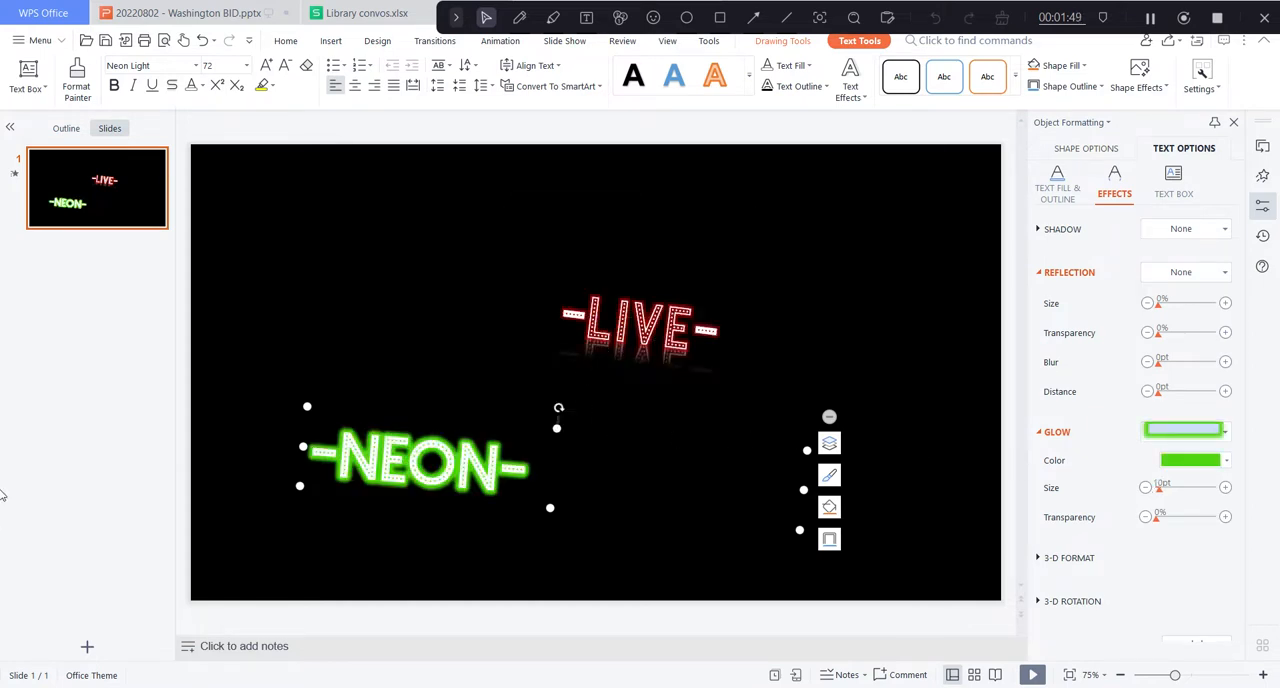
Set the green text glow to a size of 7 pt and a transparency of 37%.
click(1146, 488)
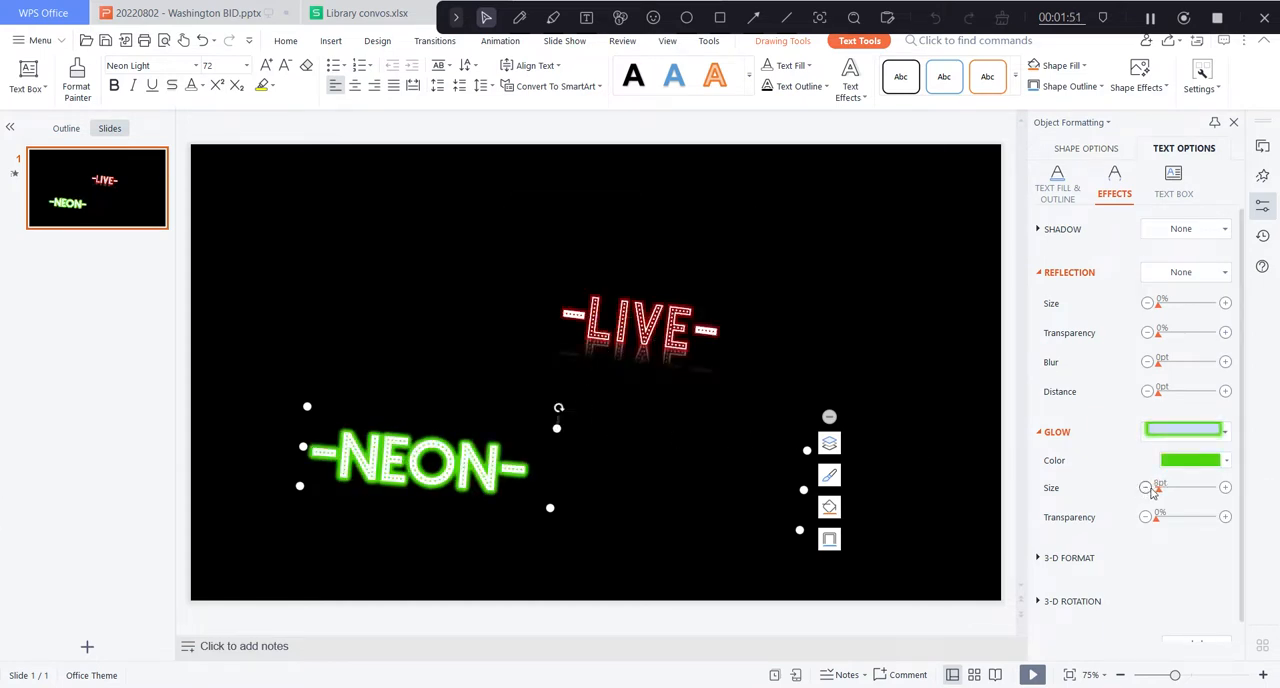
click(1226, 517)
click(1146, 488)
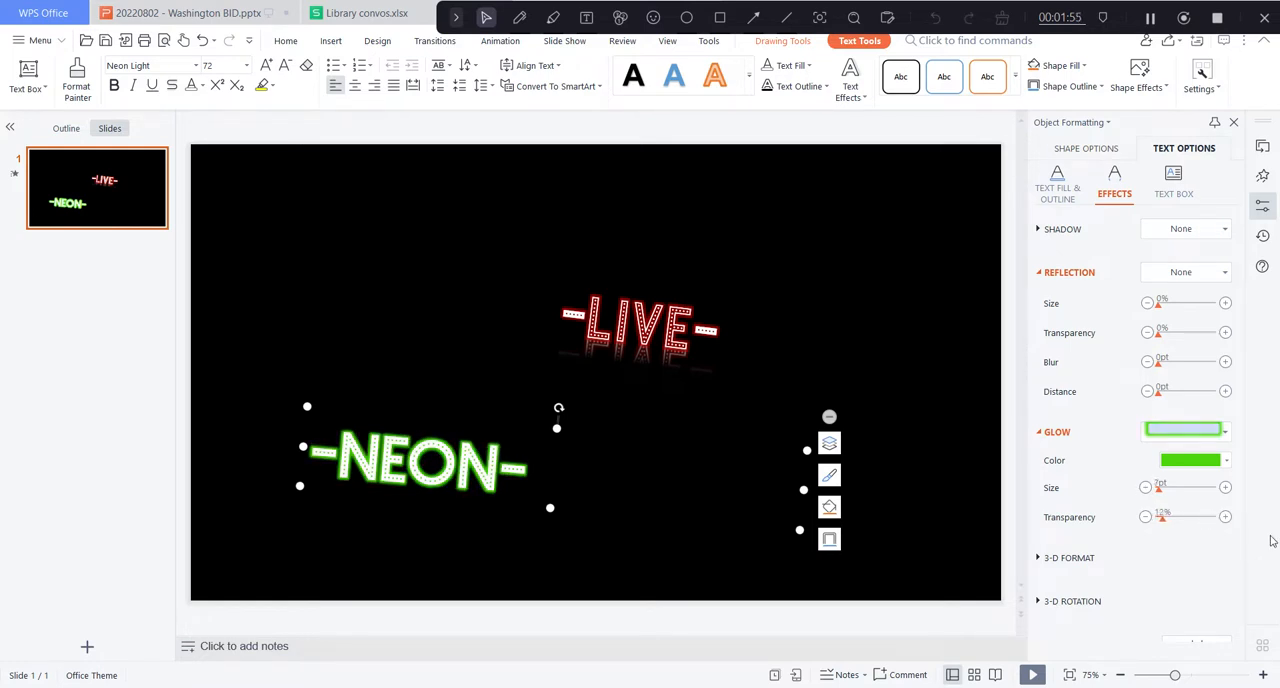
click(1226, 517)
click(1226, 517)
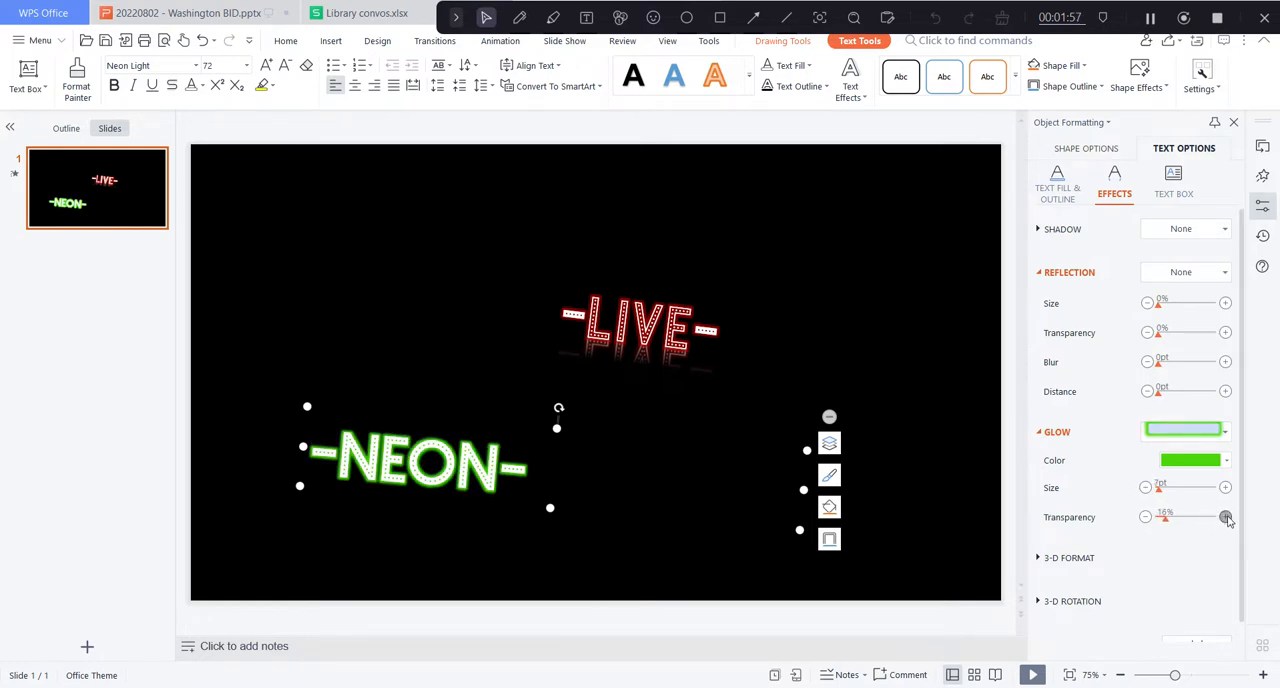
click(1226, 517)
click(1226, 517)
click(1226, 517)
click(1226, 517)
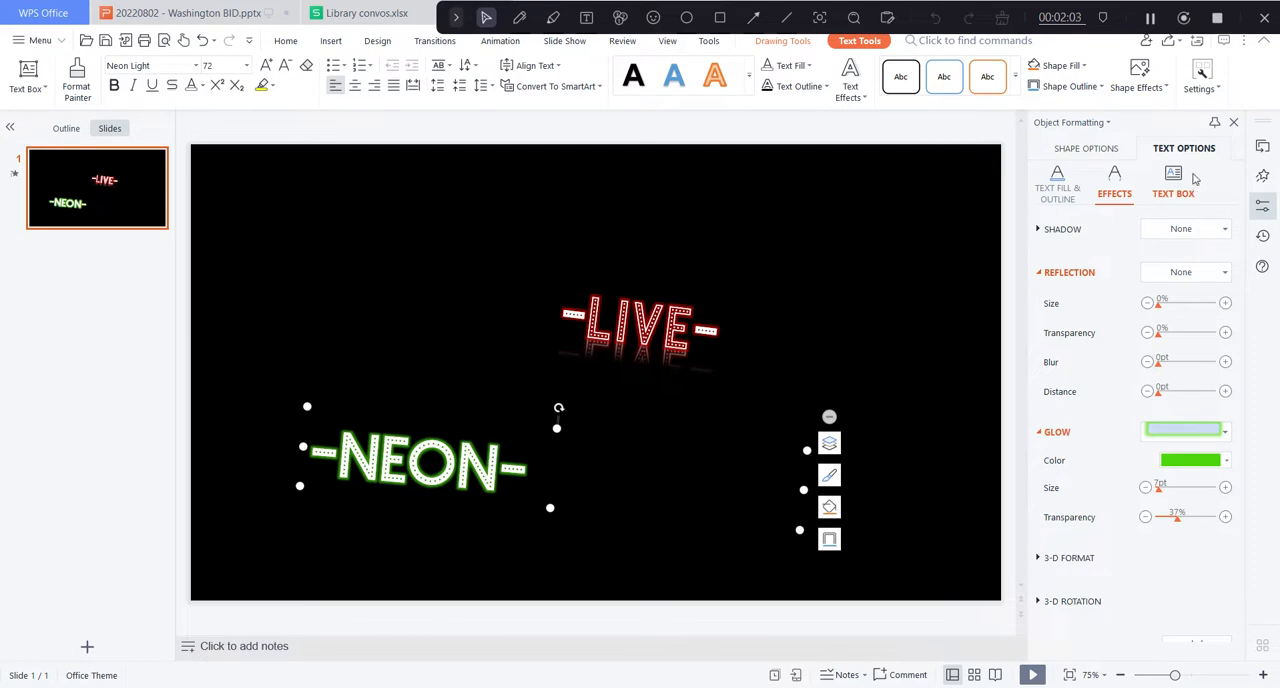
click(1262, 175)
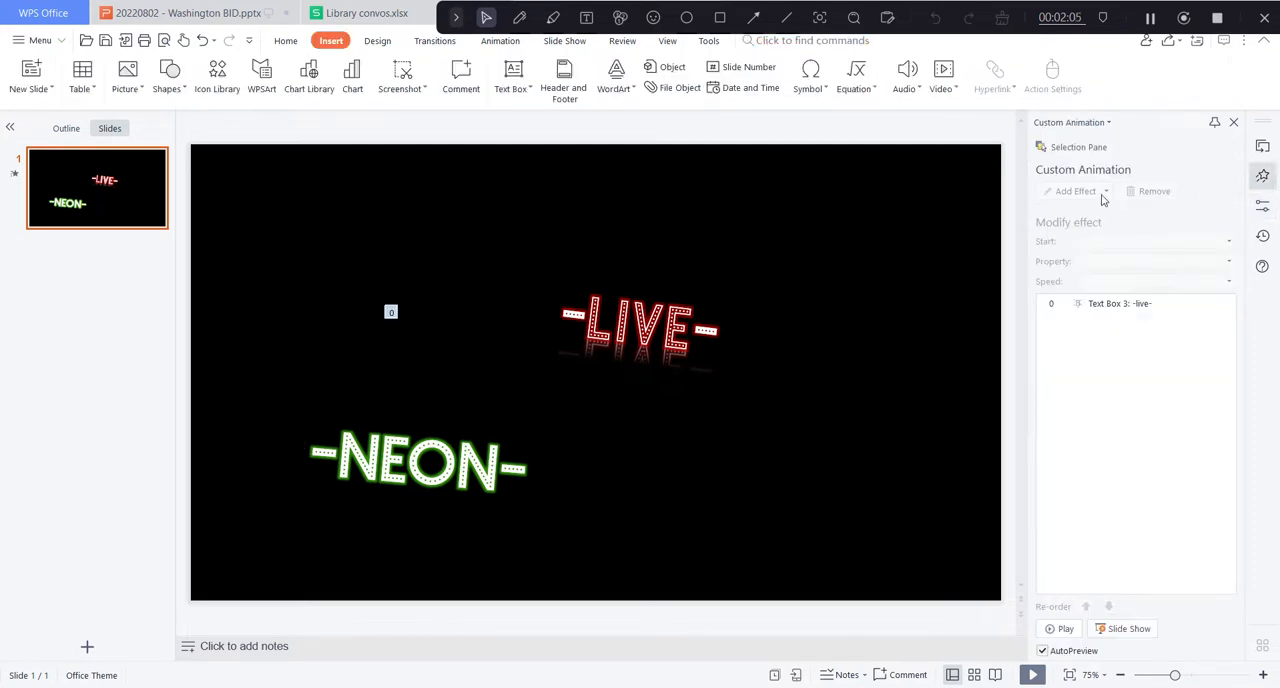
click(589, 446)
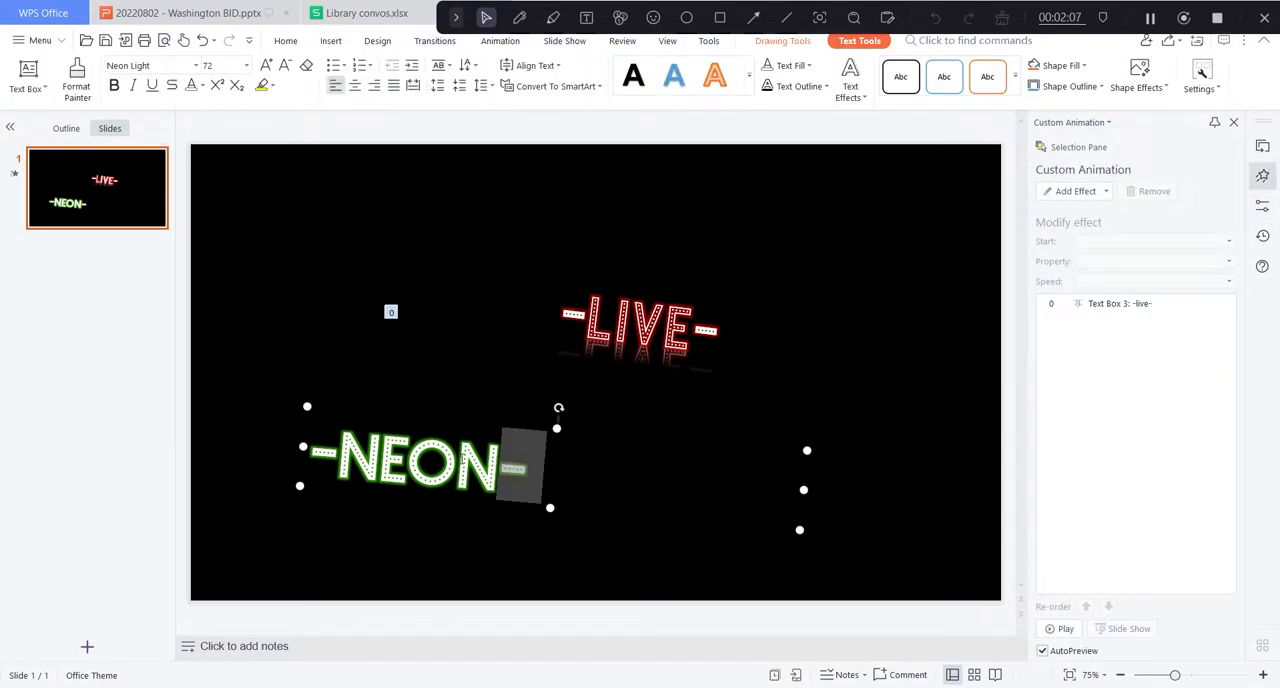
click(1058, 340)
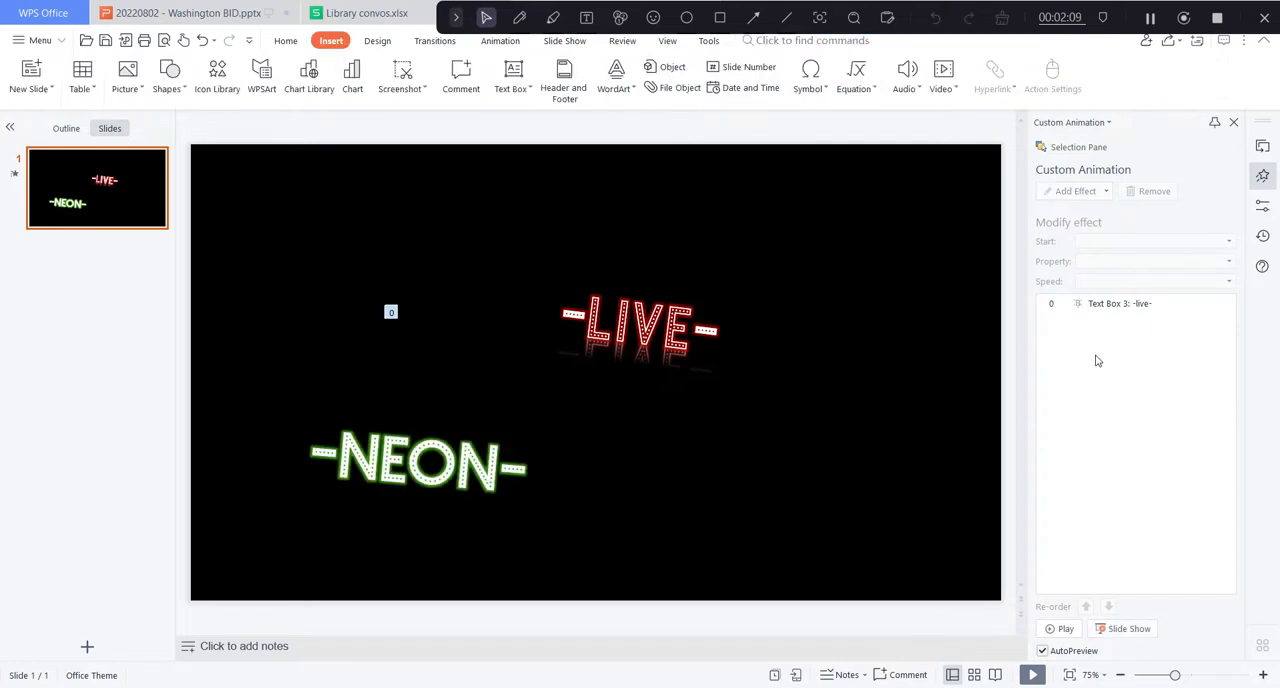
click(305, 462)
double_click(312, 414)
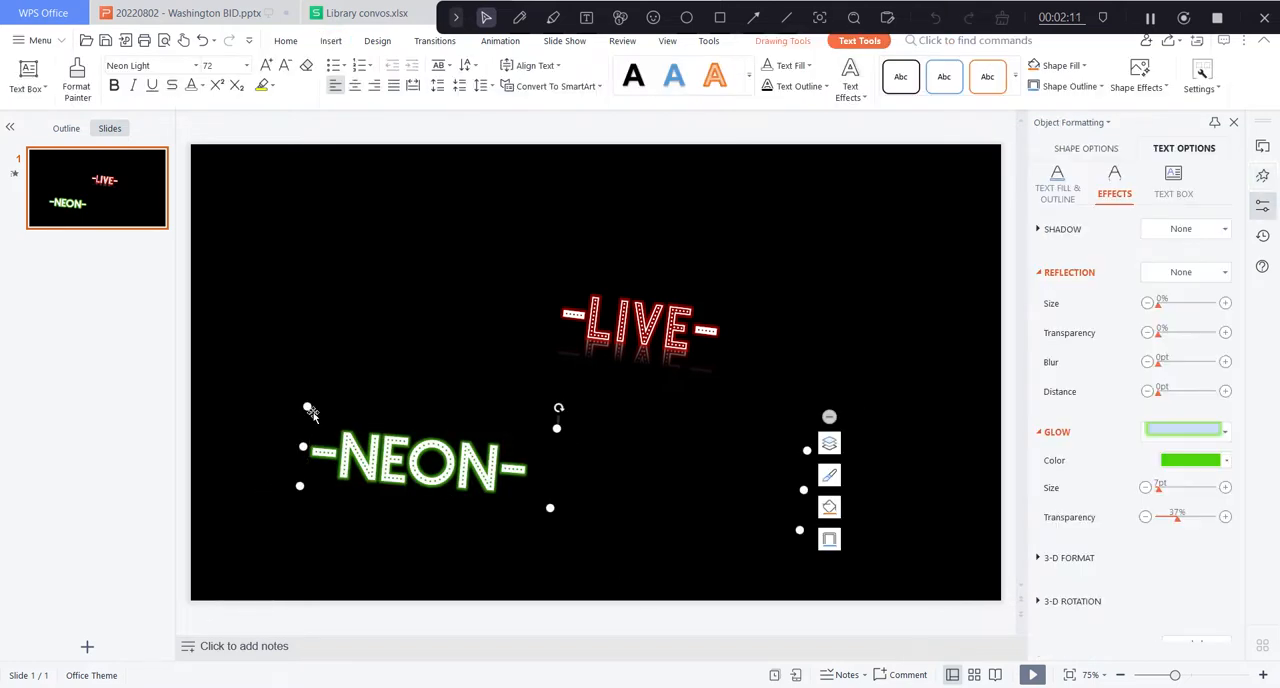
Add the Bold Flash emphasis animation to the whole "-NEON-" text.
click(1262, 175)
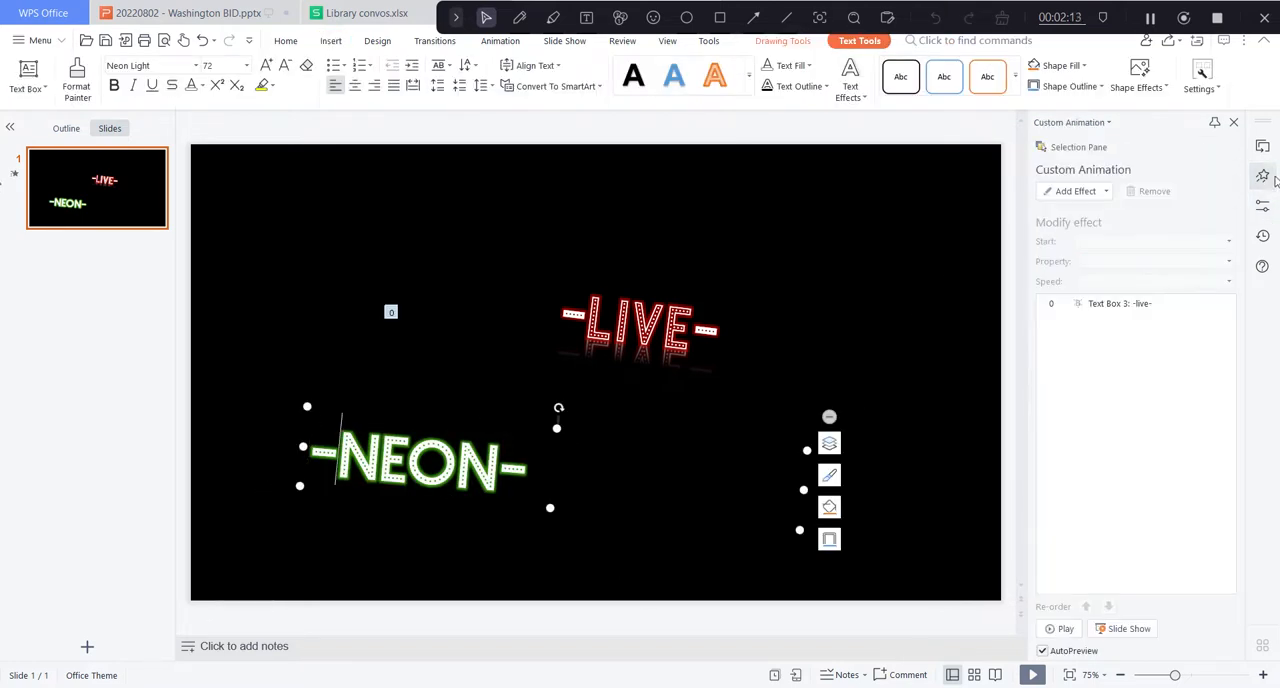
click(1077, 196)
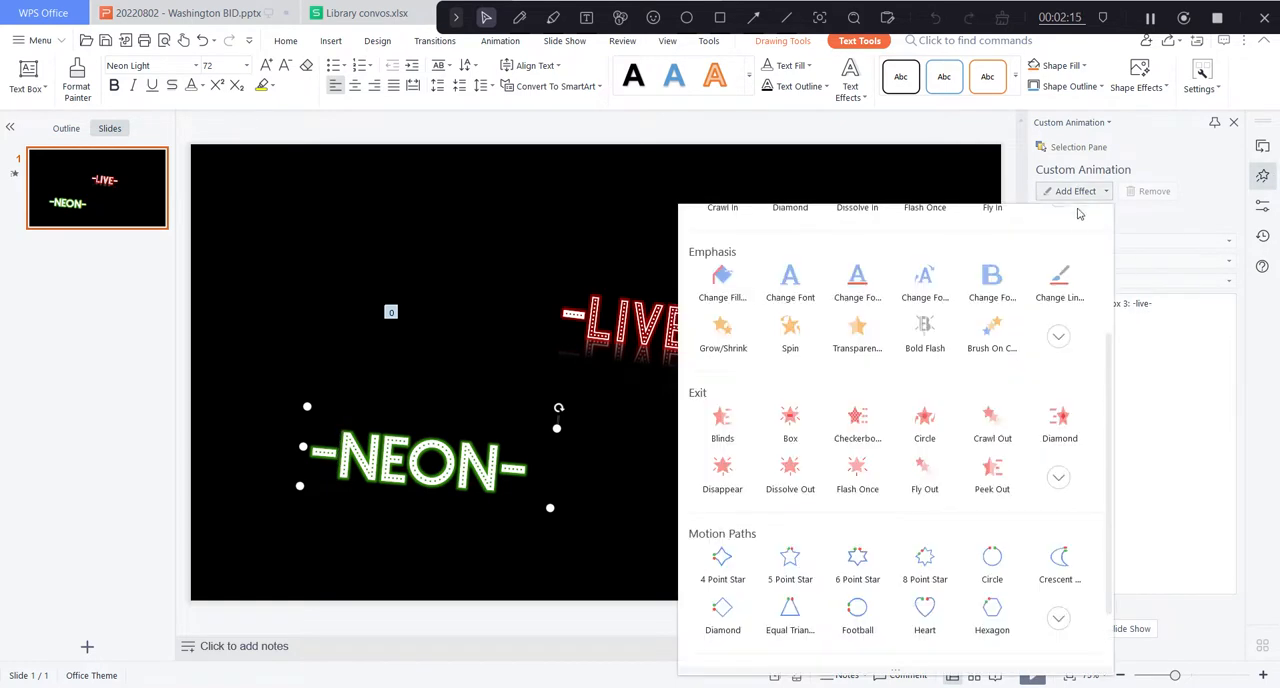
click(1142, 448)
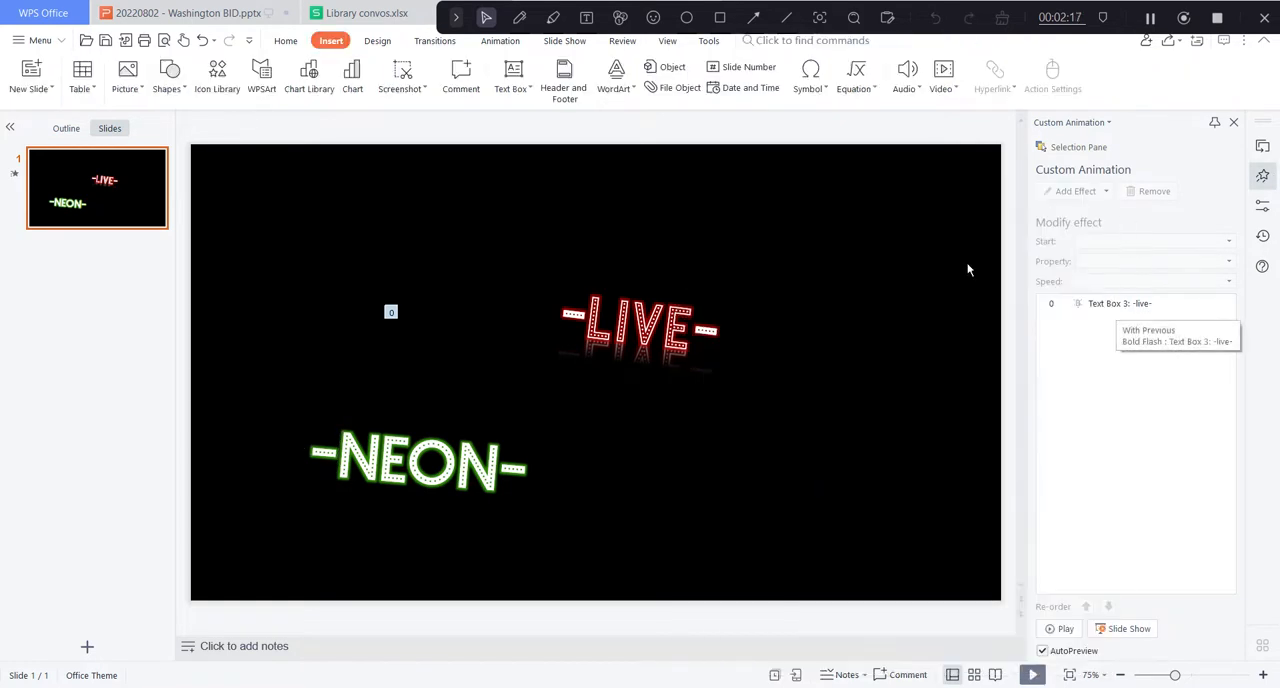
click(494, 473)
key(ctrl+a)
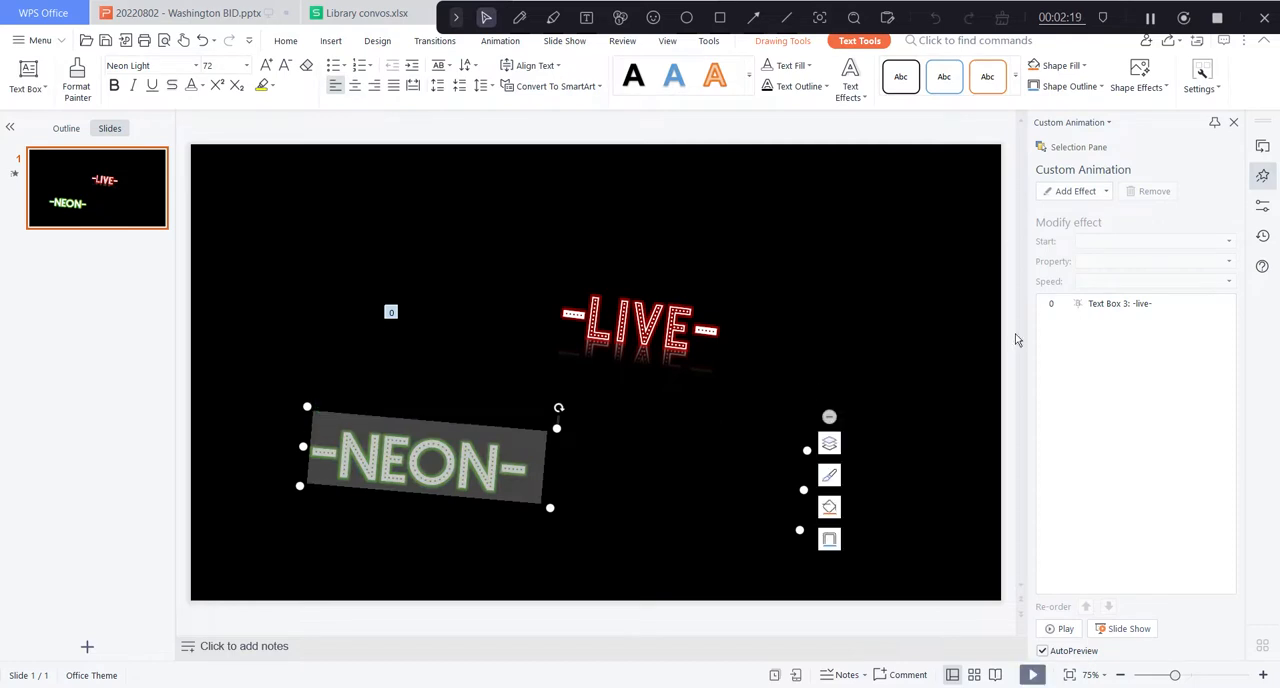
click(1091, 193)
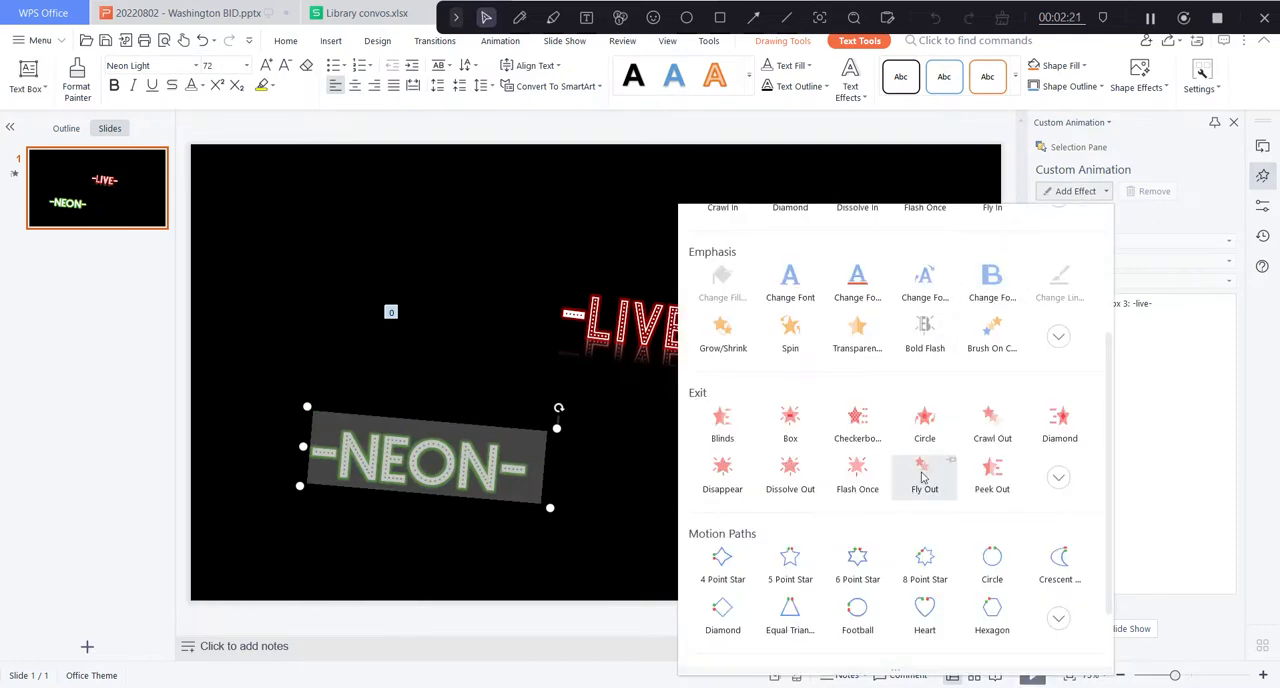
click(916, 338)
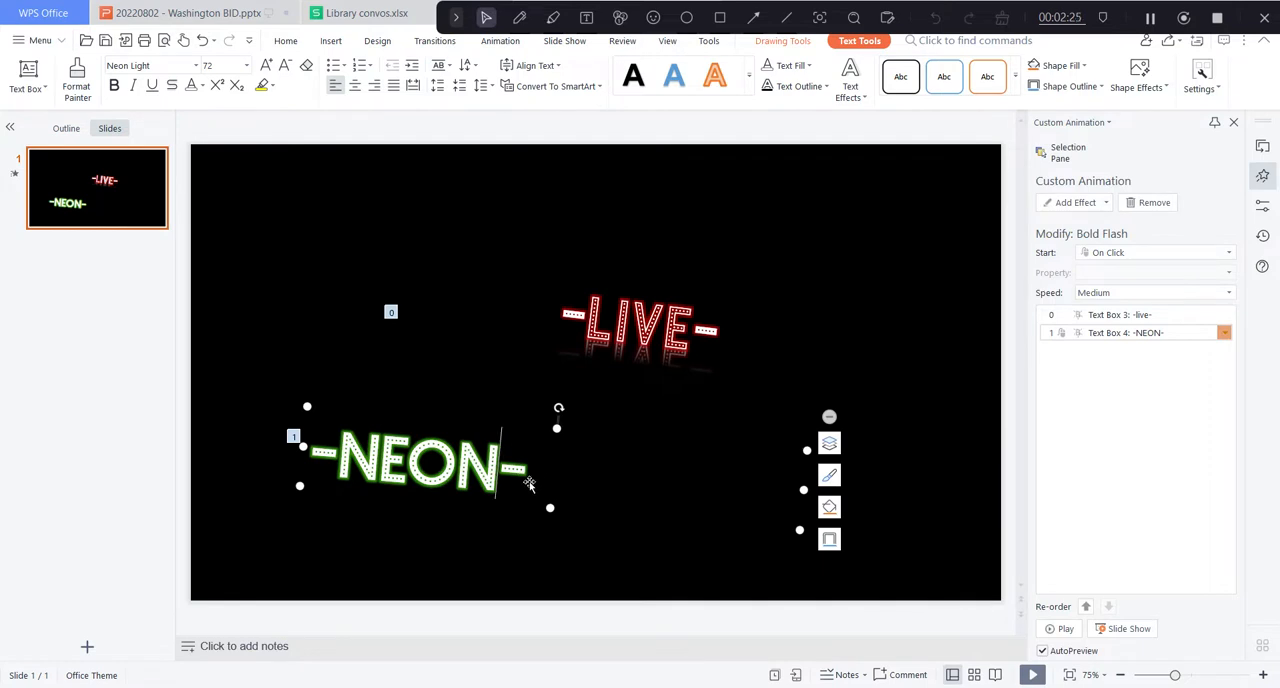
Replace the word between the dashes of the green neon sign with "live".
drag(500, 460, 342, 466)
text(li)
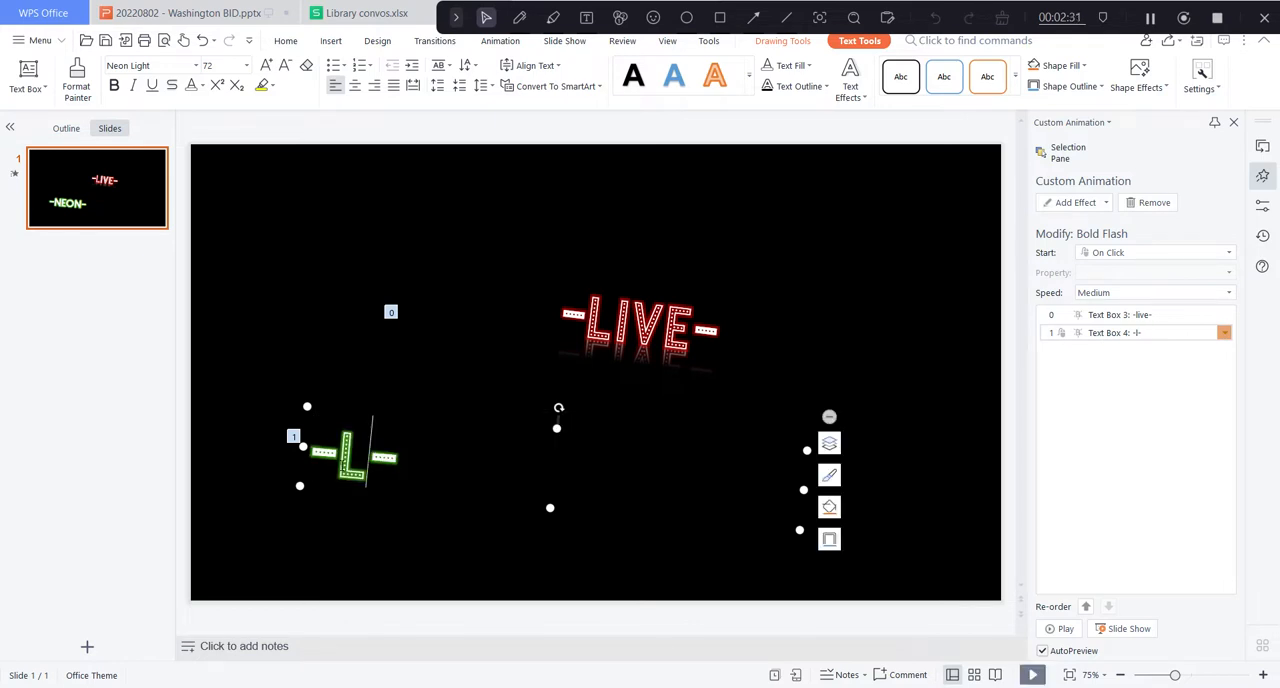
text(ve)
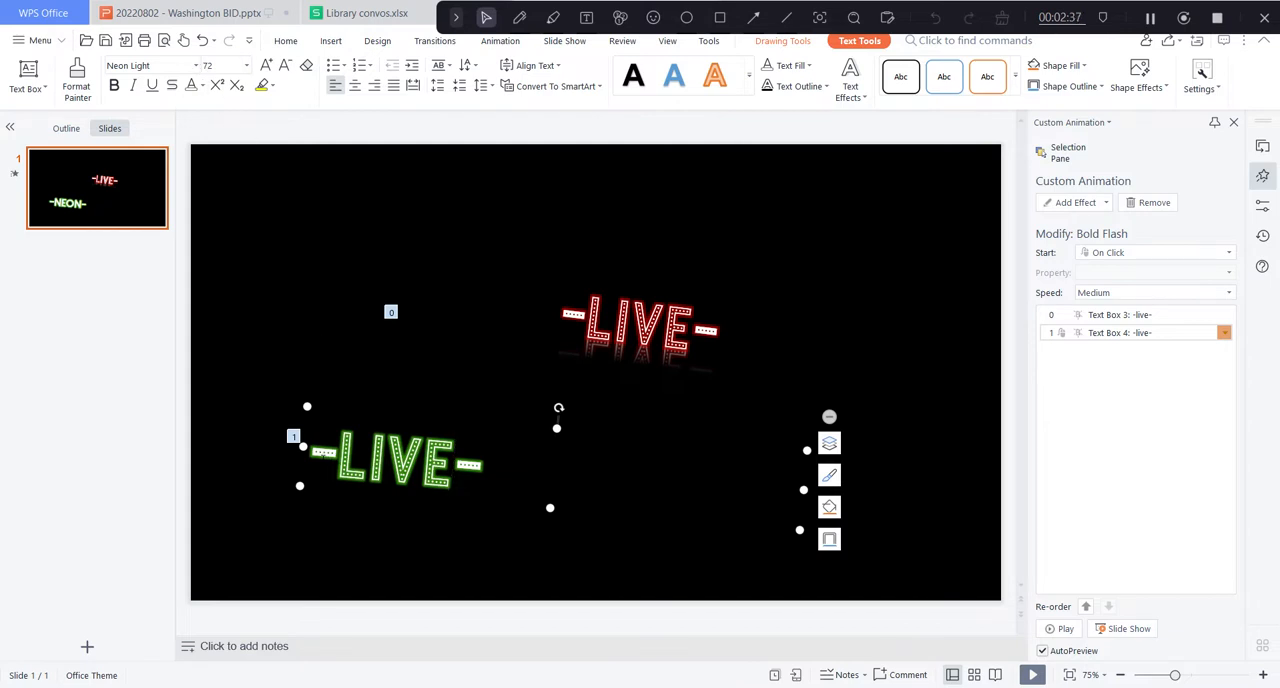
Retype the word between the dashes of the green sign as "NeoN", mixing capital and lowercase letters.
triple_click(425, 488)
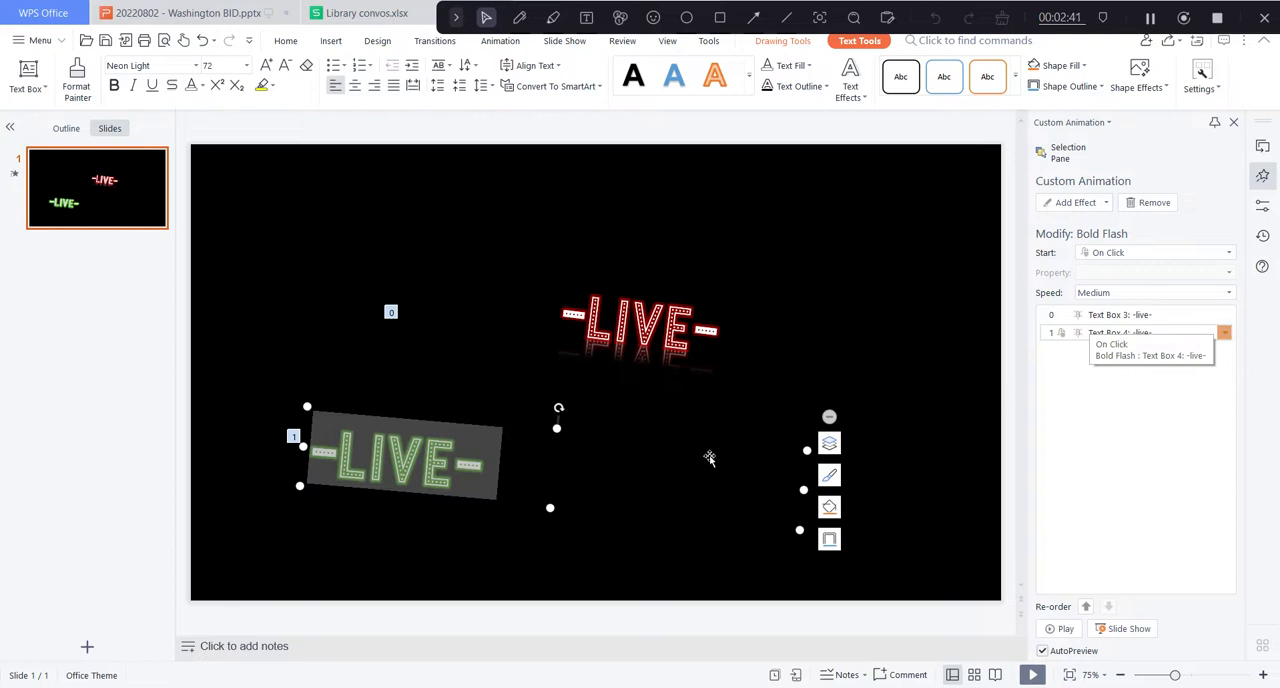
double_click(457, 478)
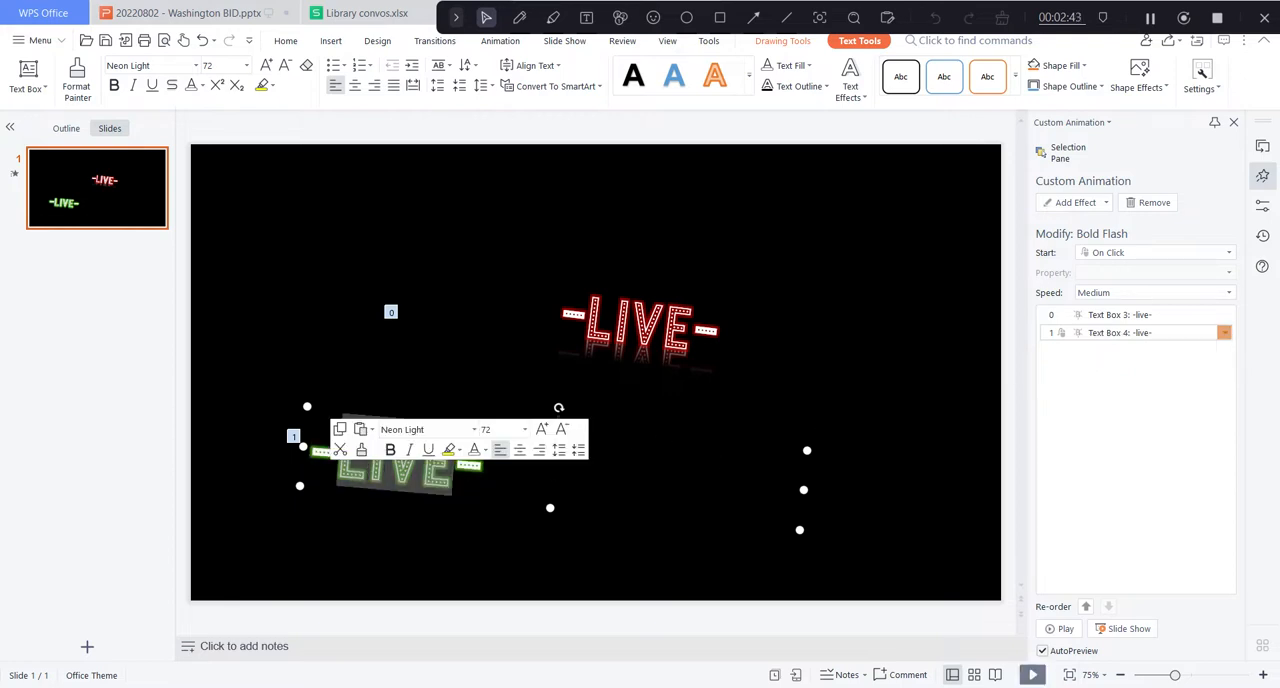
text(N-)
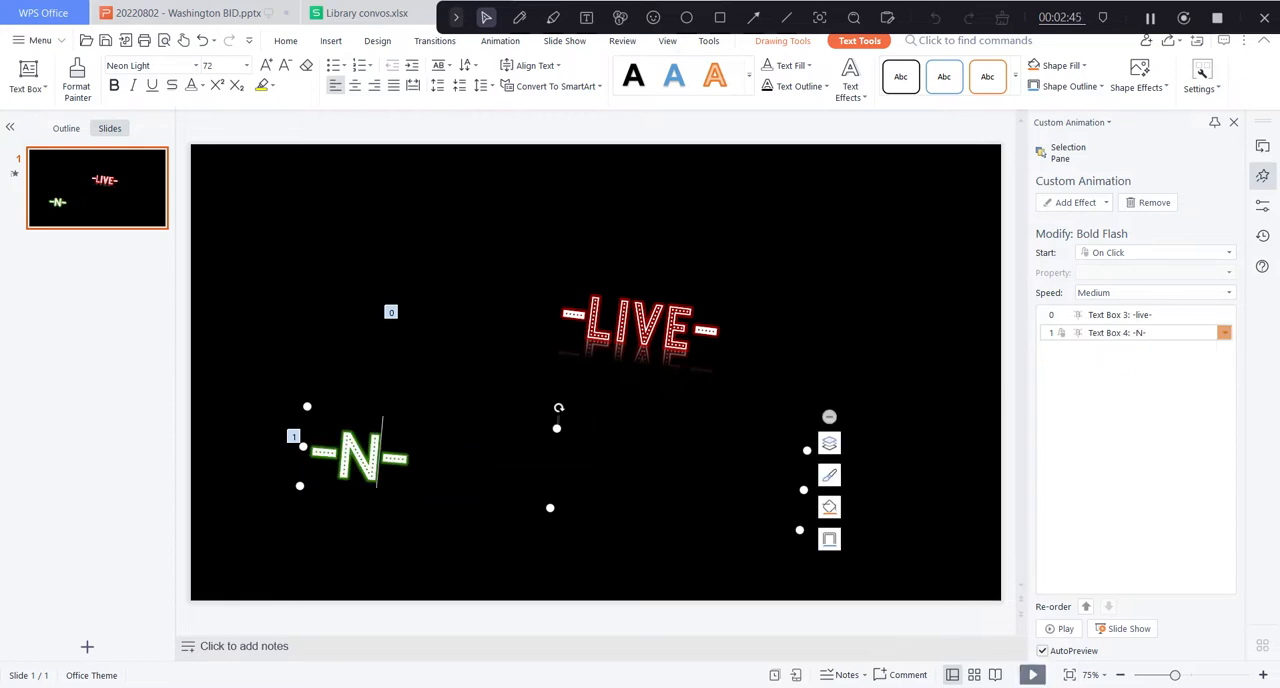
text(EON)
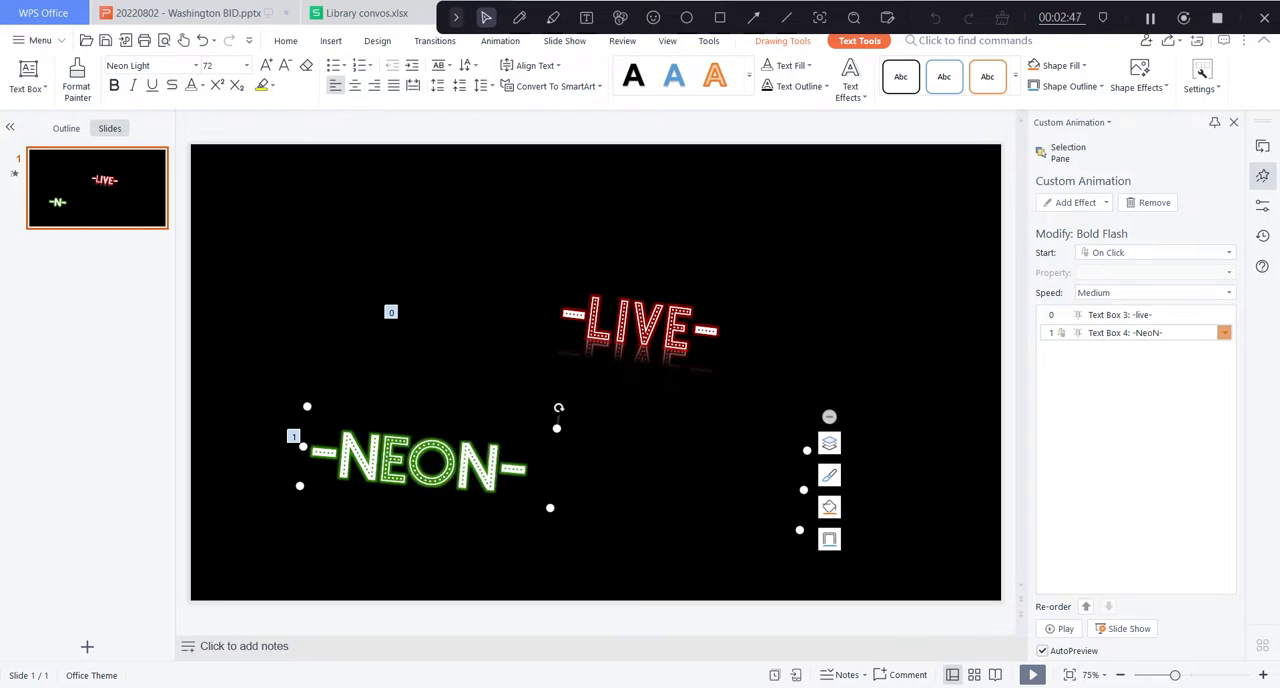
Set the speed of the green sign's Bold Flash animation to 3 seconds (Slow).
key(ctrl+a)
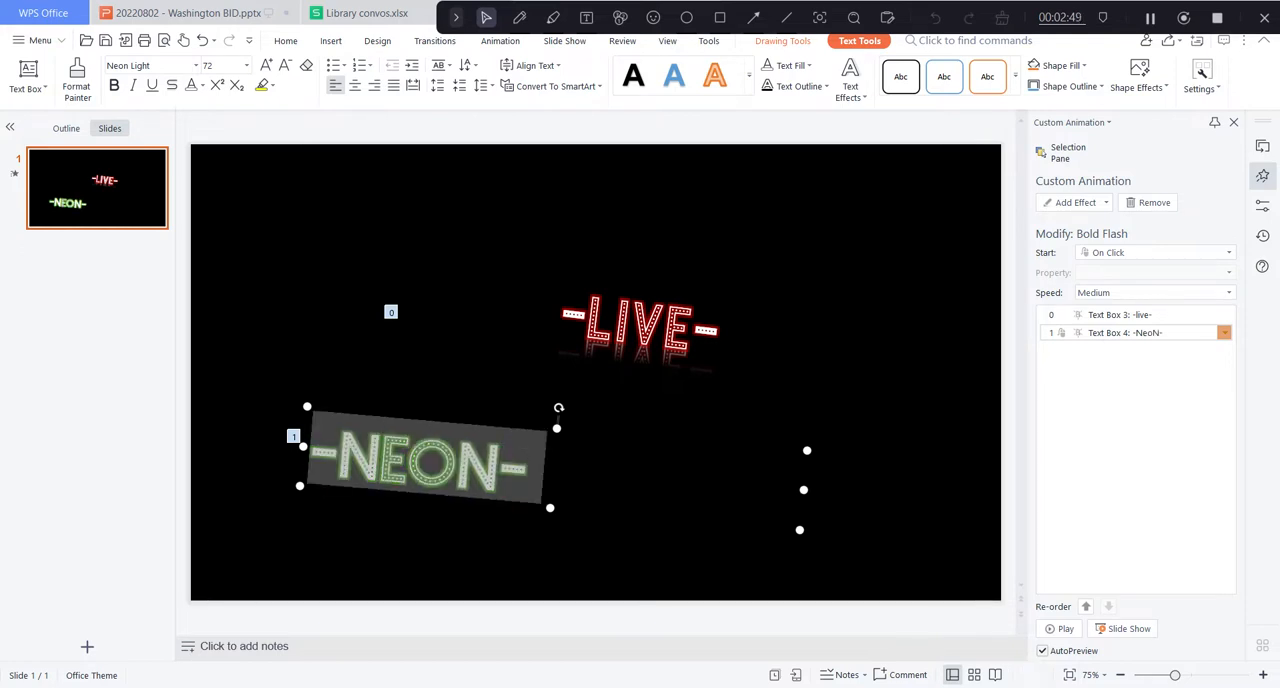
click(1226, 333)
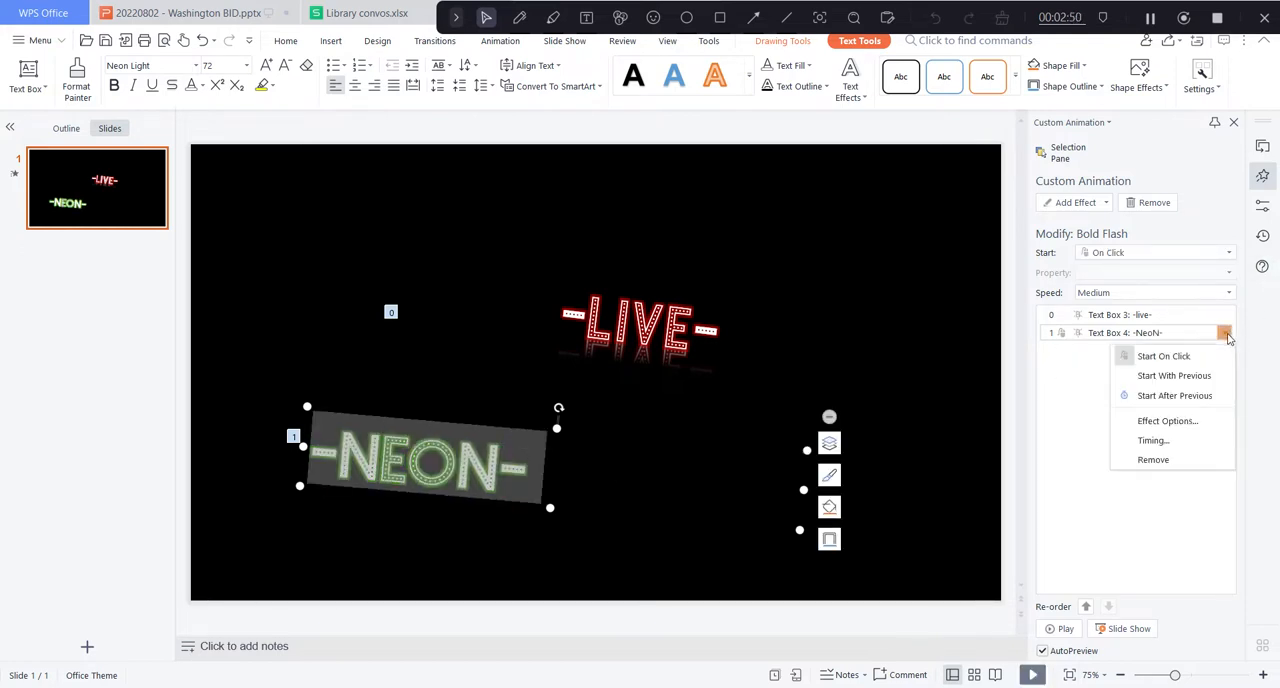
click(1168, 421)
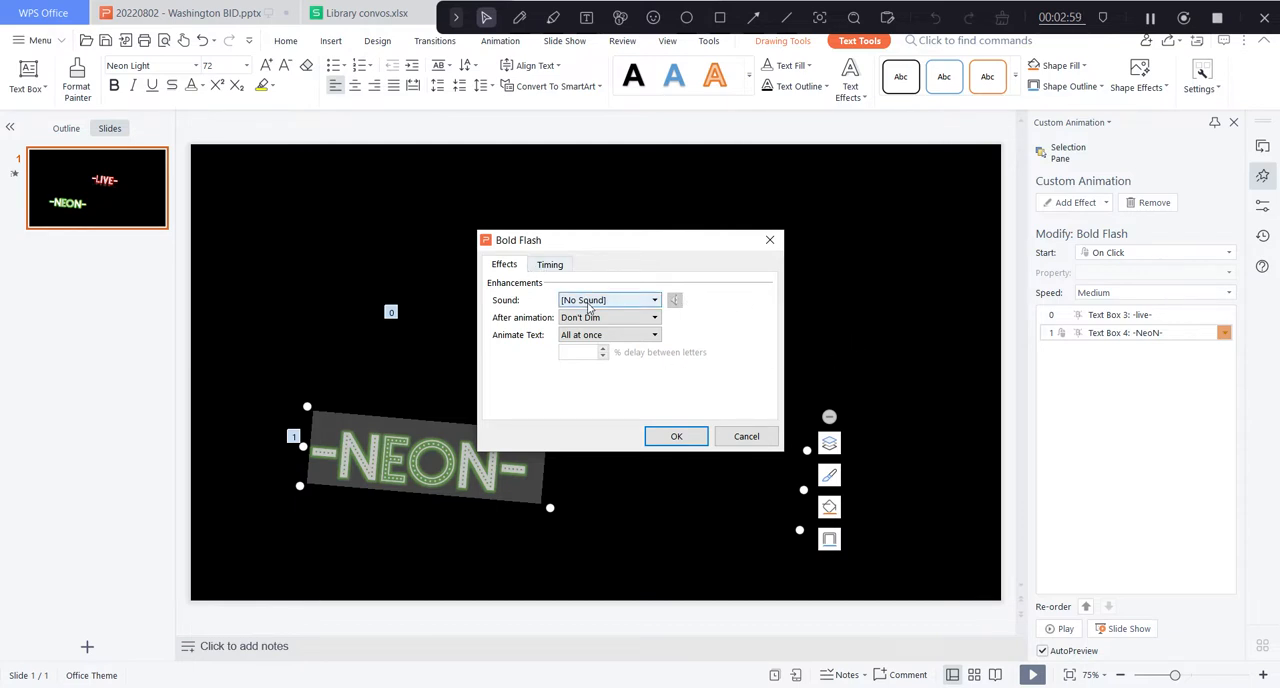
click(563, 267)
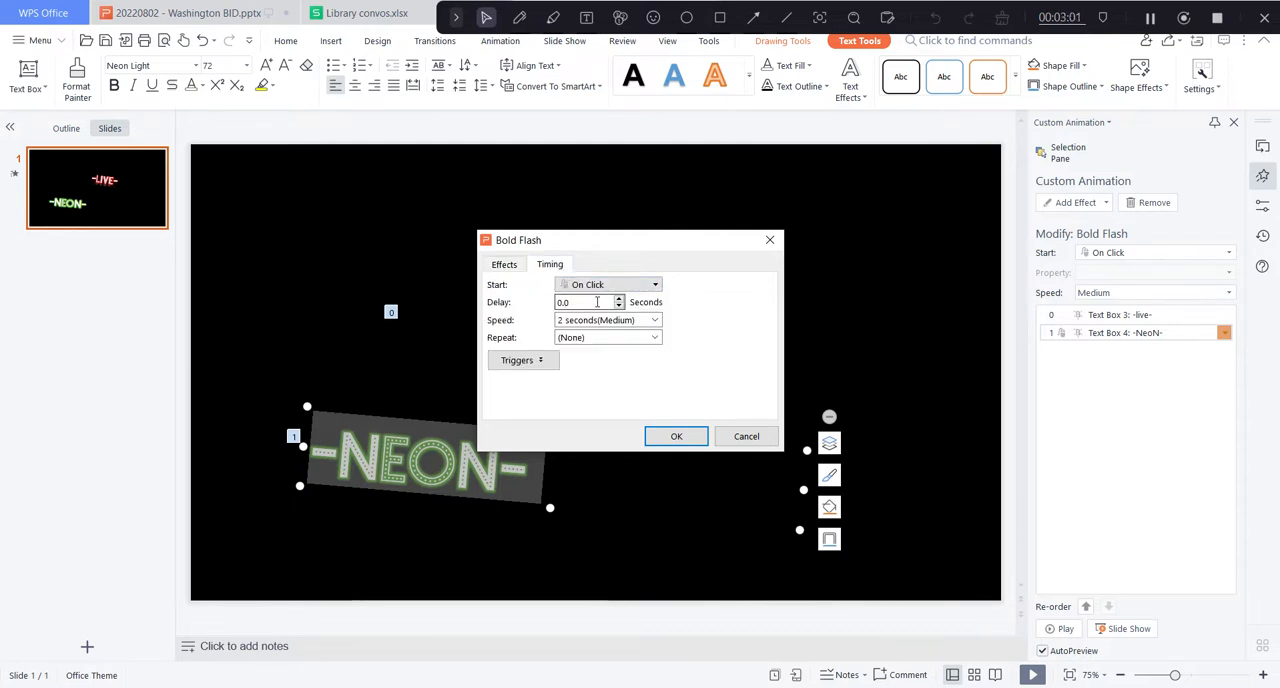
click(654, 320)
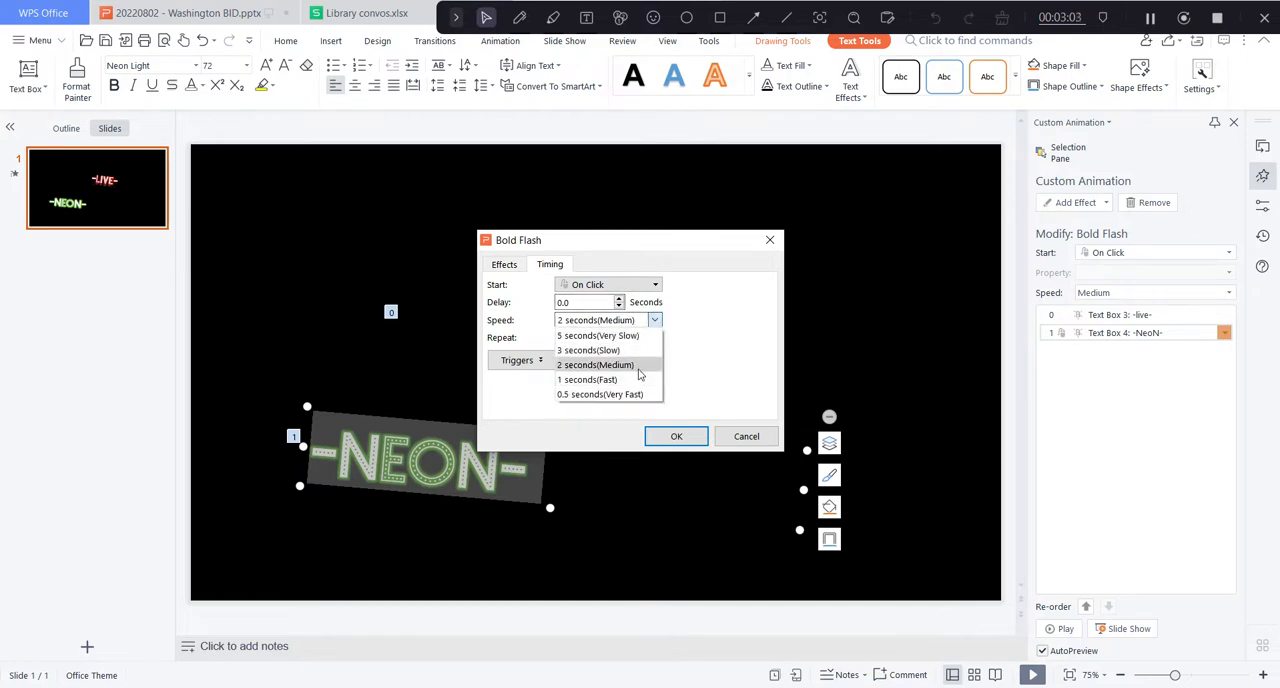
click(635, 349)
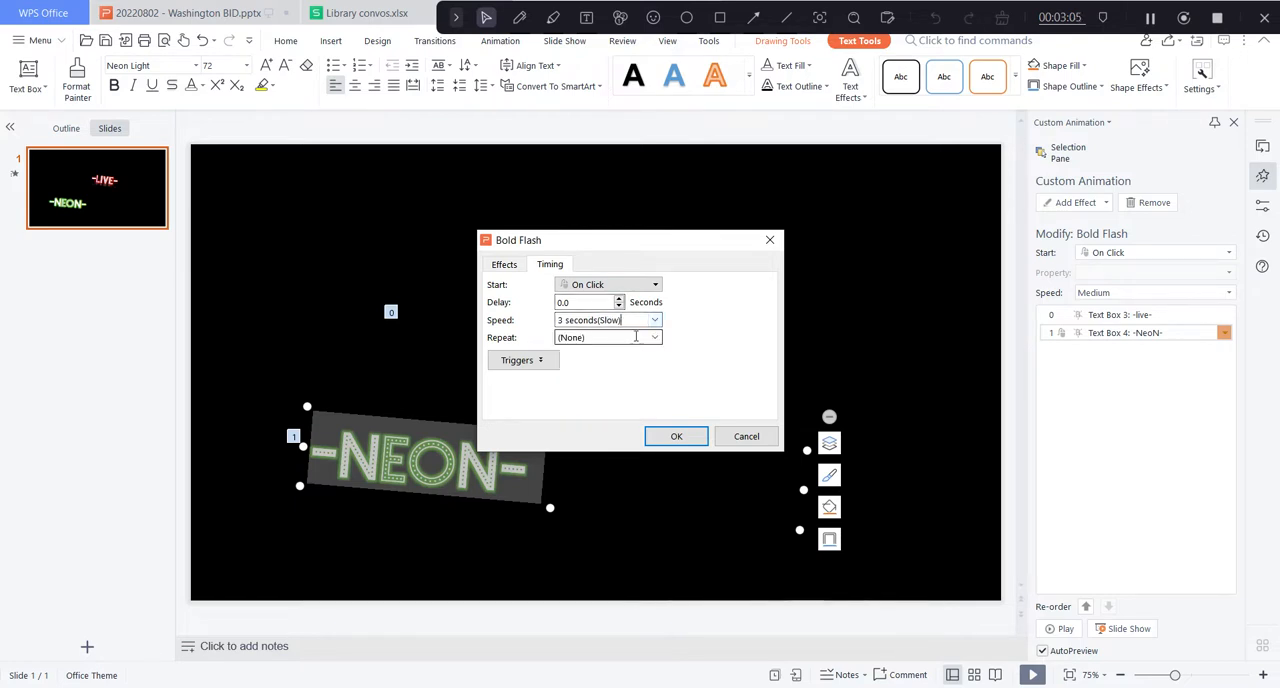
Make the green sign's Bold Flash animation repeat Until Next Click and start With Previous.
click(654, 337)
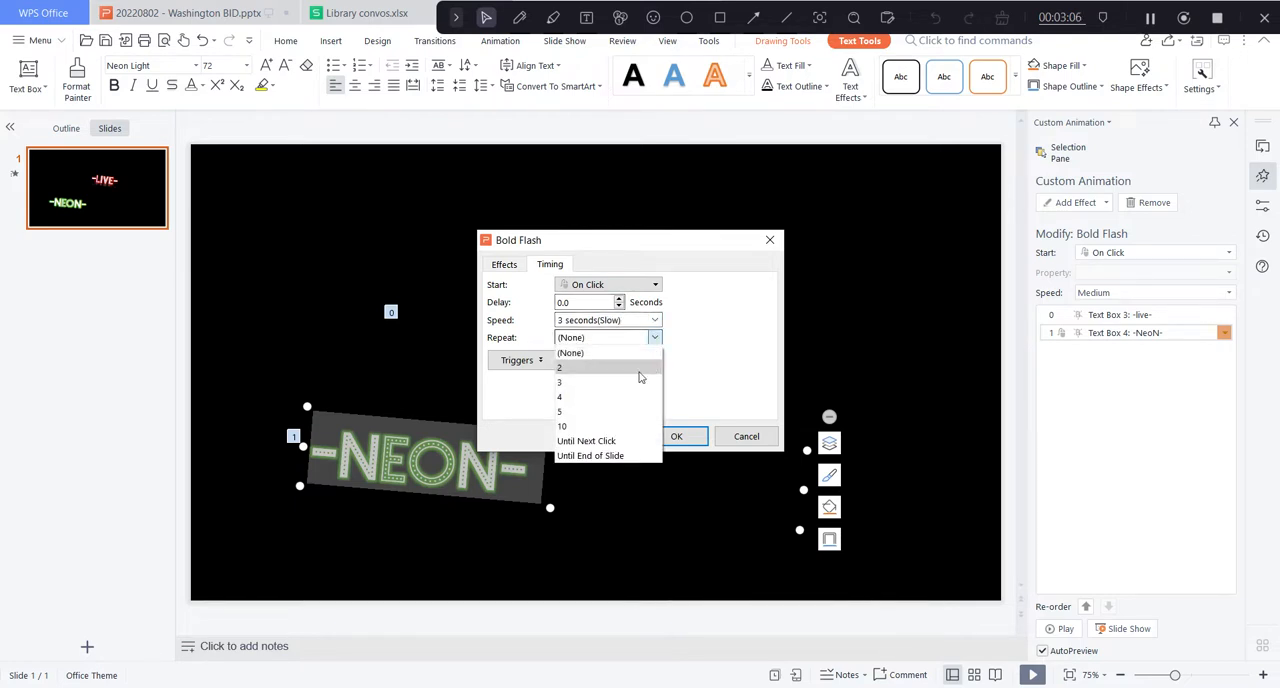
click(630, 437)
click(630, 285)
click(640, 312)
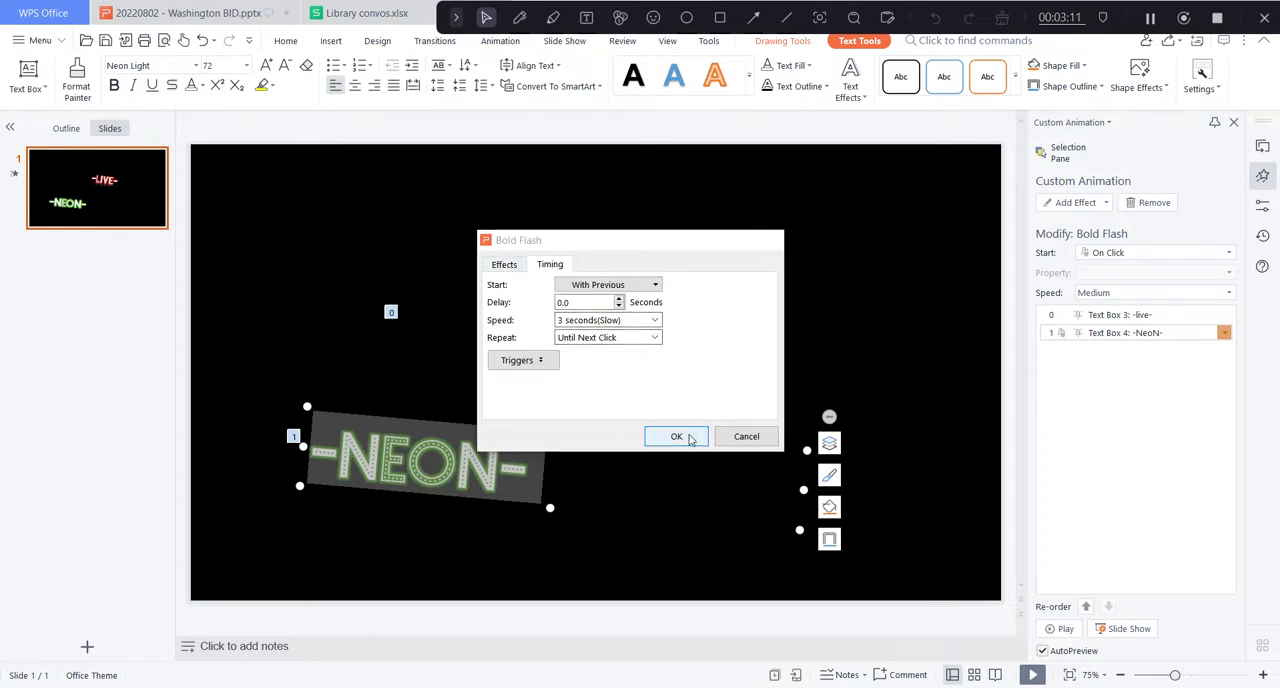
click(676, 436)
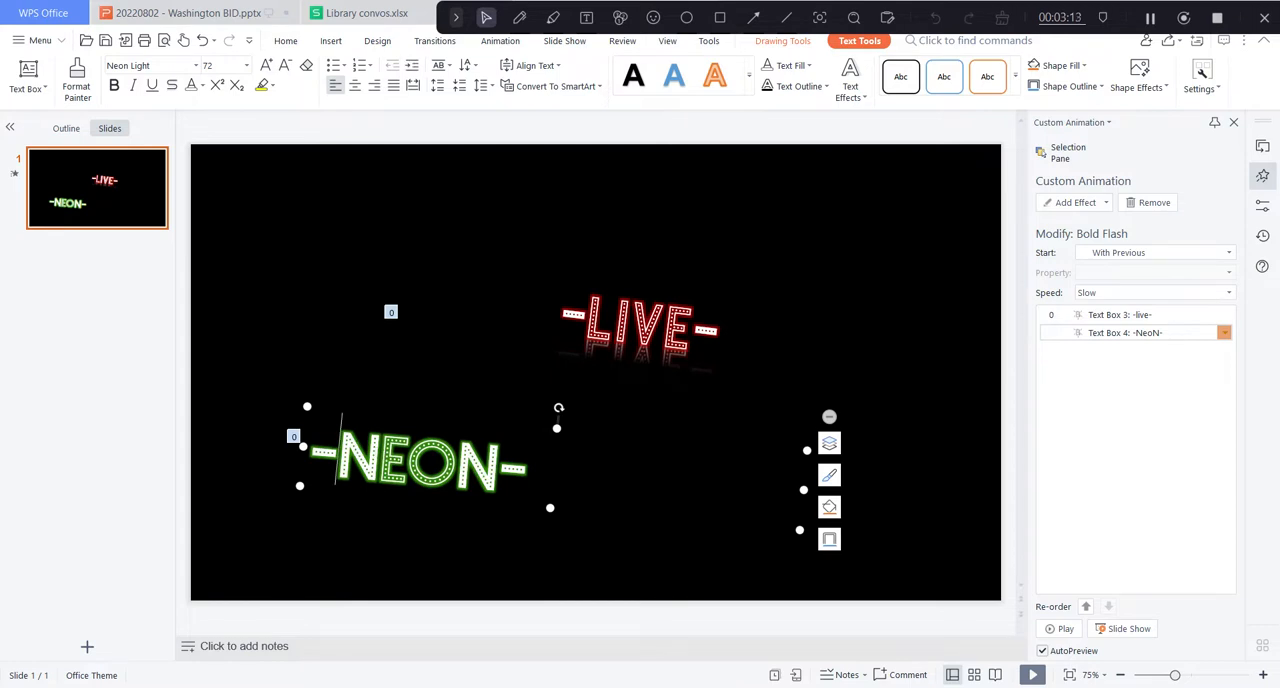
Apply the second reflection variation to the whole text of the green neon sign.
drag(316, 452, 548, 475)
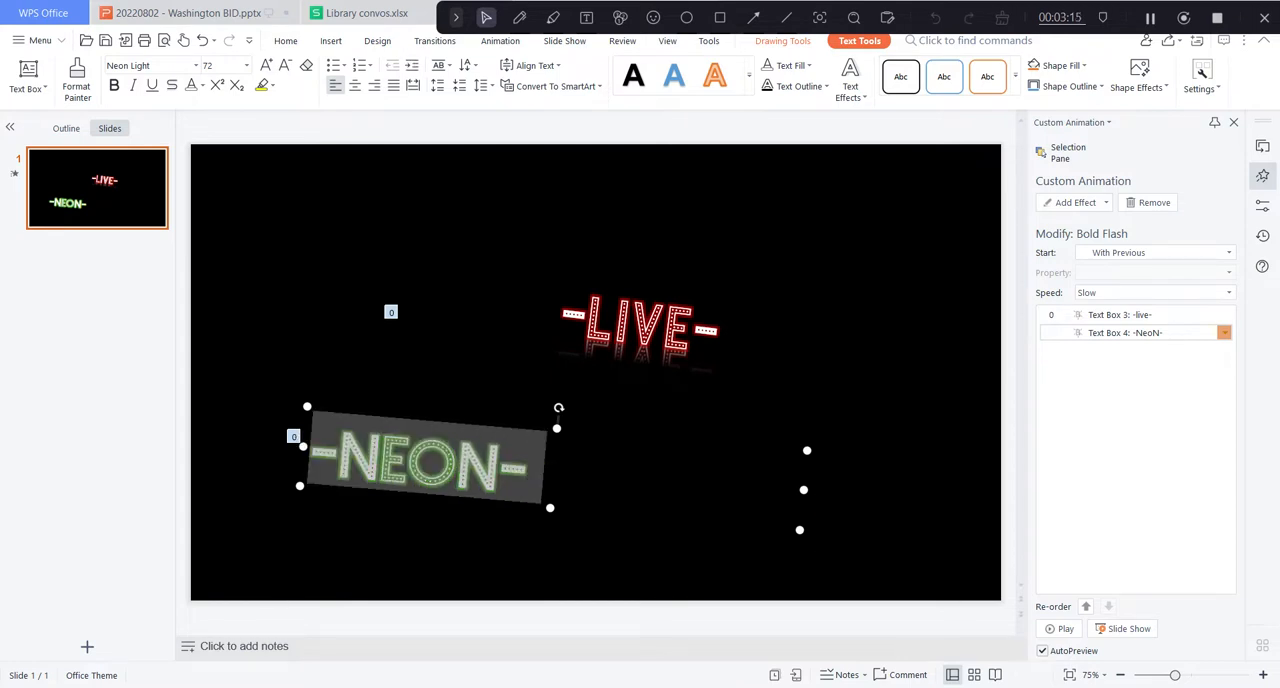
click(1262, 203)
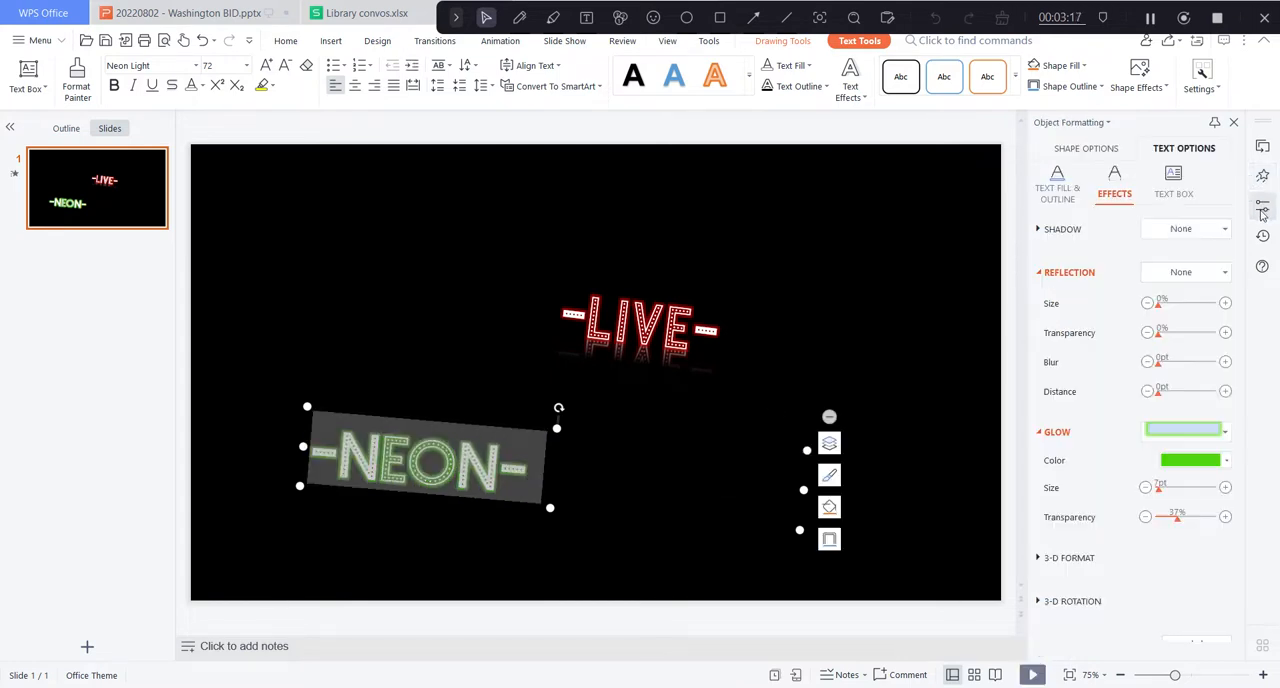
click(1057, 190)
click(1114, 188)
click(1206, 281)
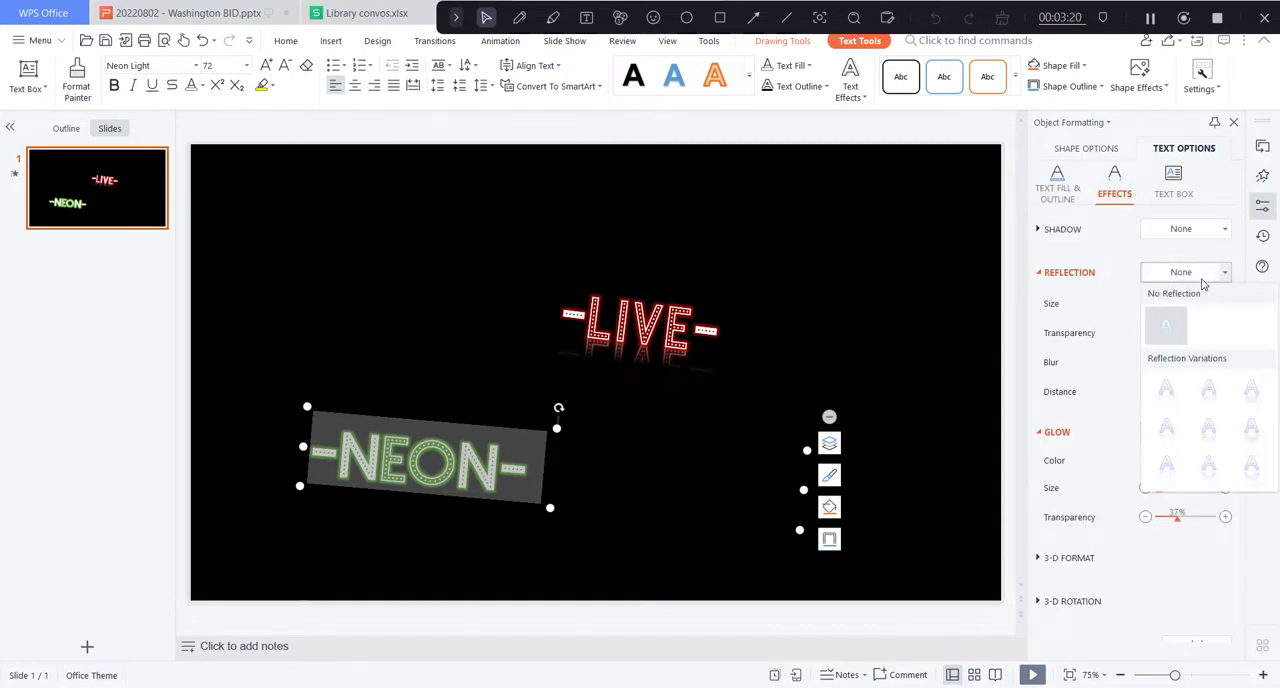
click(1220, 403)
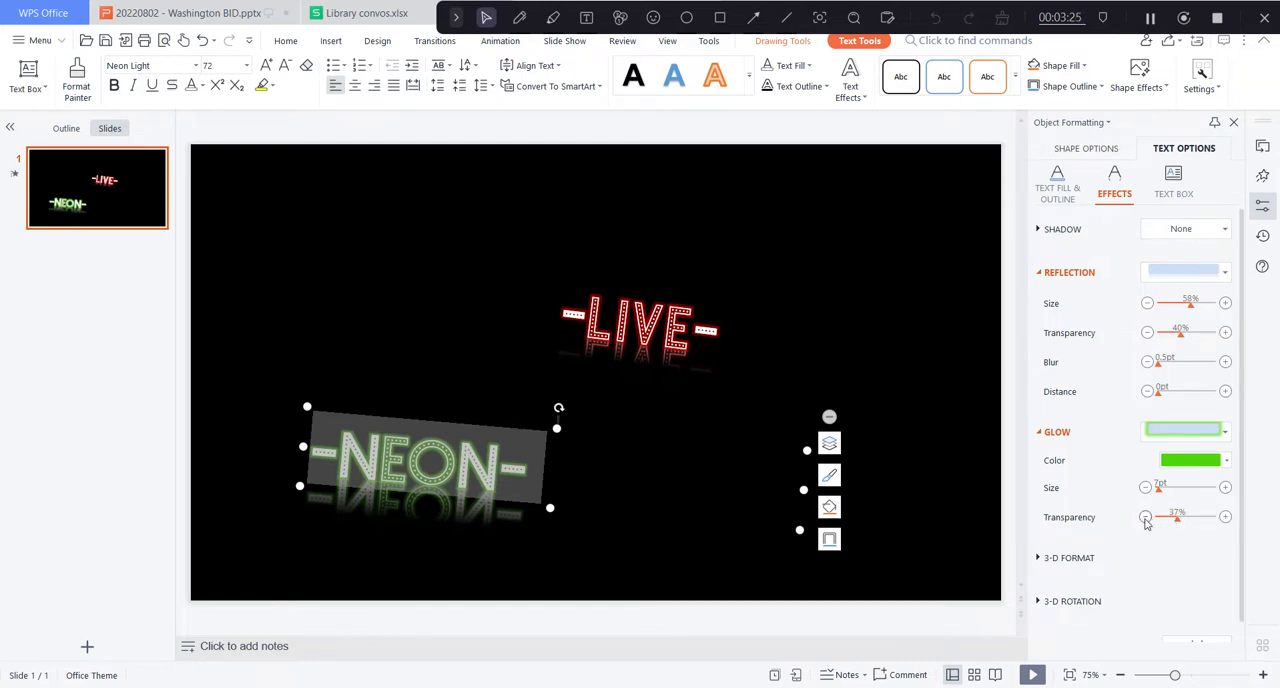
Lower the green text reflection's transparency to about 16% and slightly adjust its size.
click(1148, 333)
click(1148, 333)
click(1148, 333)
click(1148, 333)
click(1148, 333)
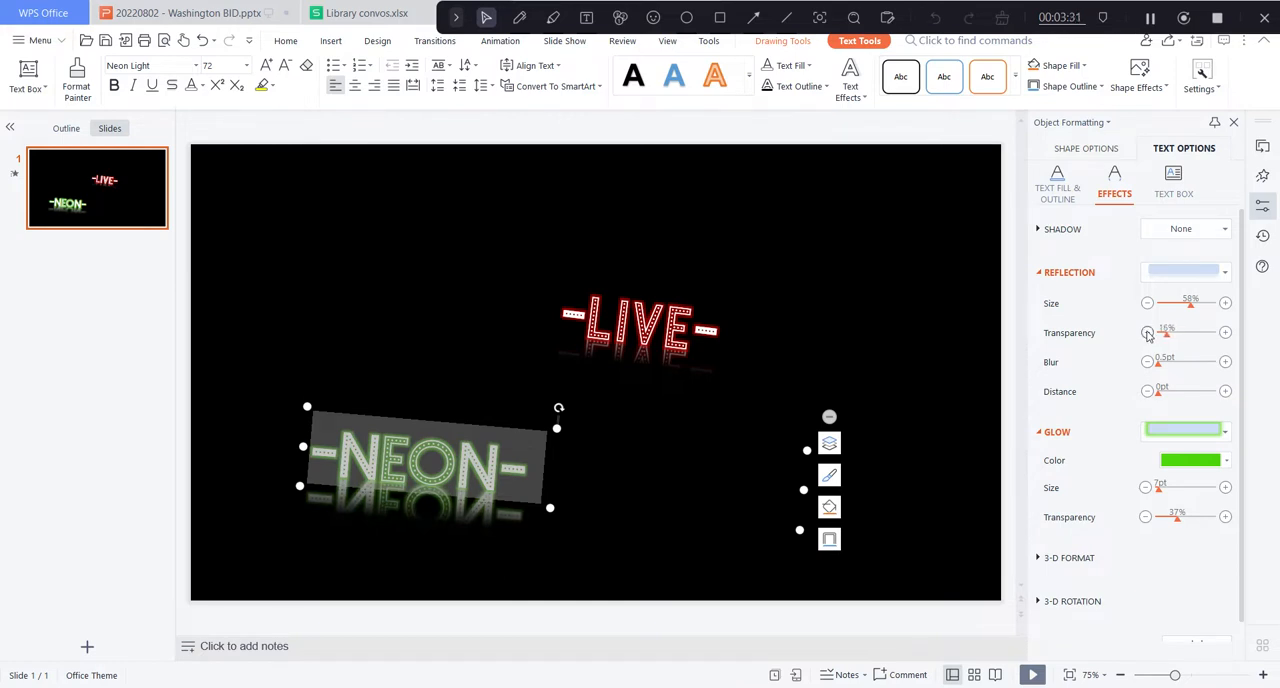
click(1148, 333)
mouse_move(1191, 303)
mouse_down()
mouse_move(1177, 311)
mouse_move(1189, 311)
mouse_up()
Preview the slide full screen to check both flashing neon signs, and return to editing.
click(541, 402)
click(531, 478)
drag(531, 478, 269, 449)
click(56, 227)
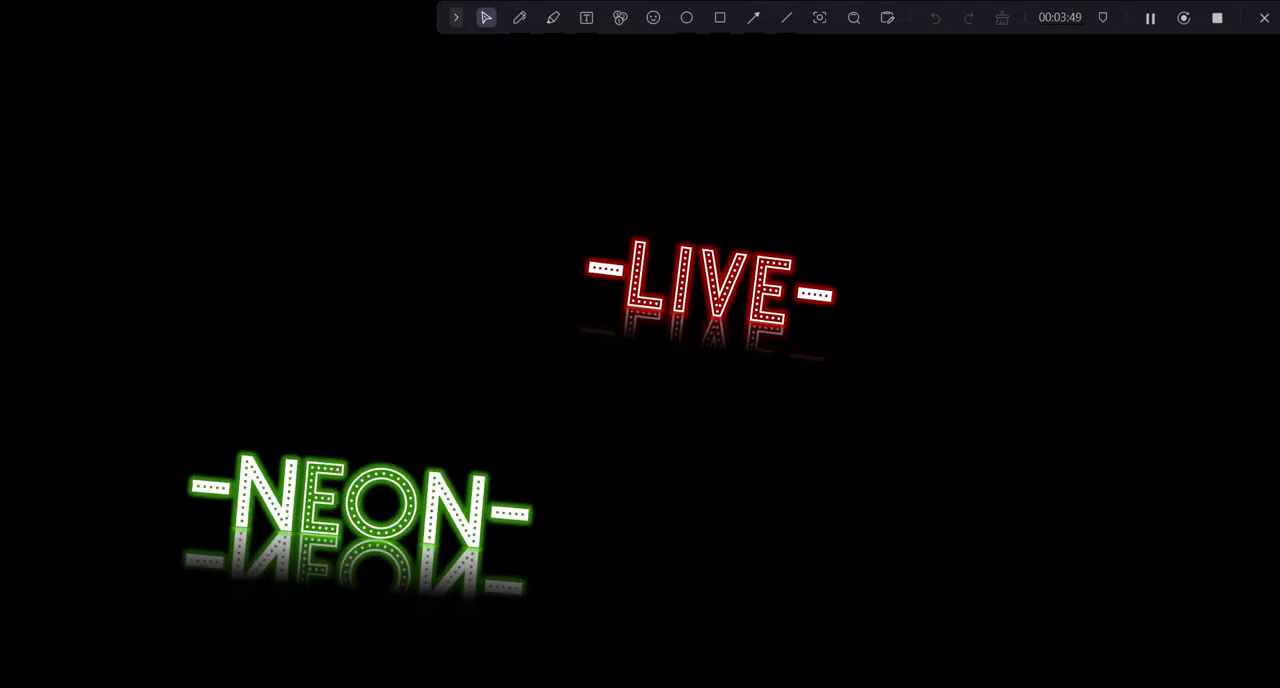
key(Escape)
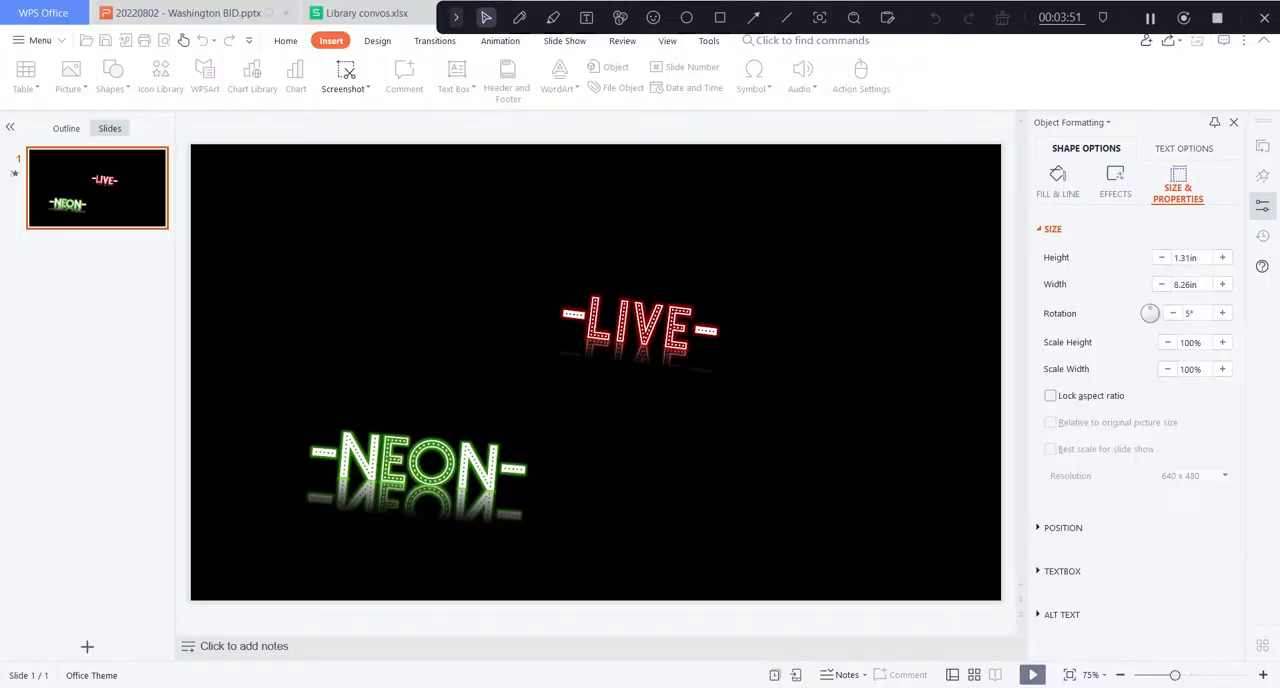